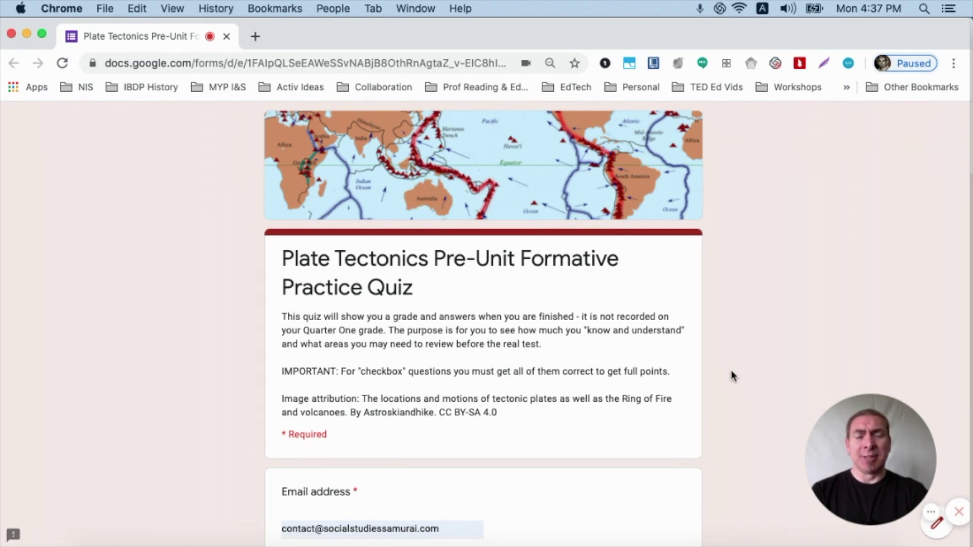
Scroll to the end of the Plate Tectonics practice quiz, submit it, and view the score.
scroll(732, 372, down, 1)
scroll(731, 371, down, 5)
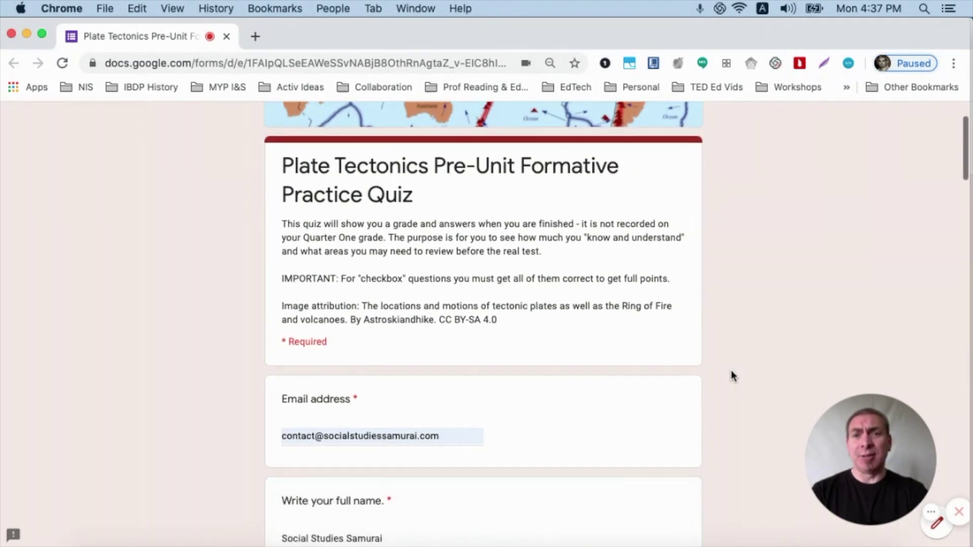
scroll(732, 373, down, 6)
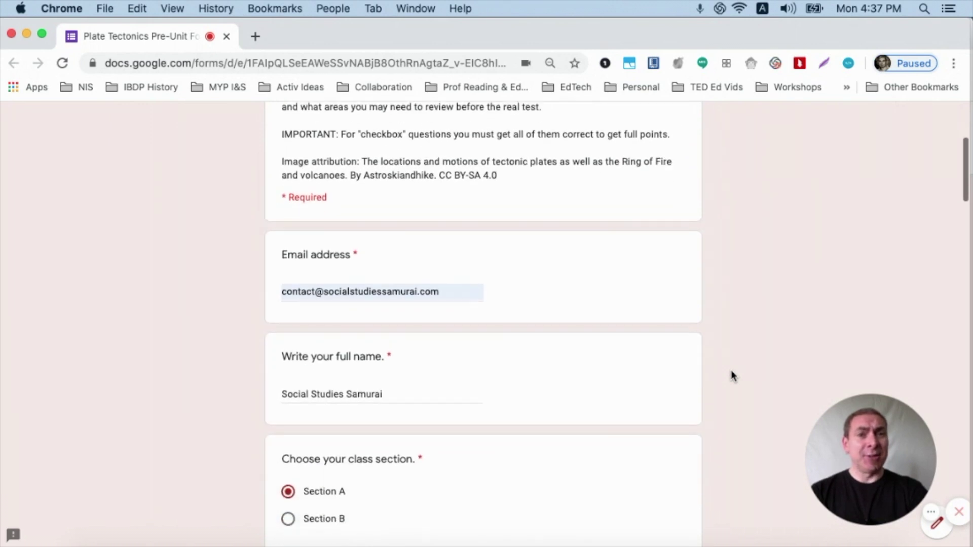
scroll(731, 371, down, 5)
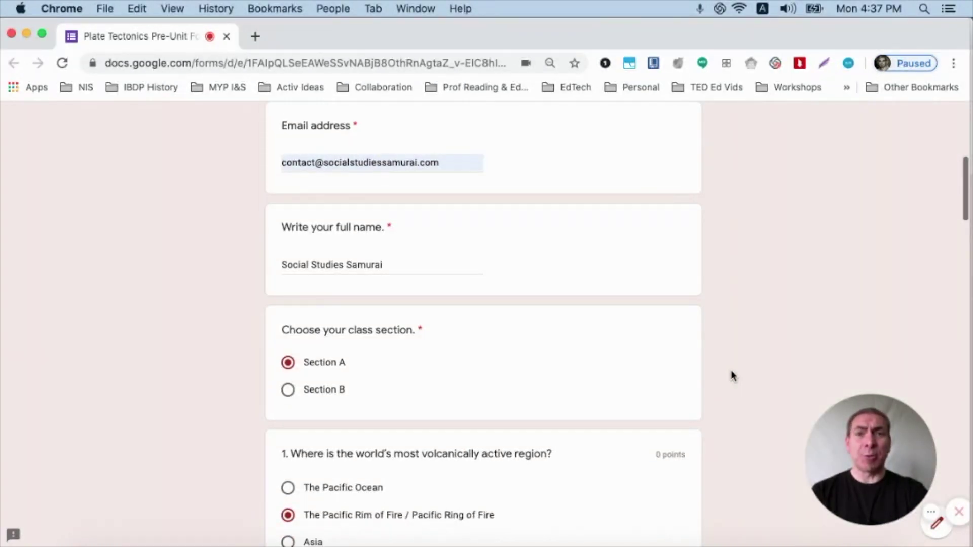
scroll(731, 374, down, 5)
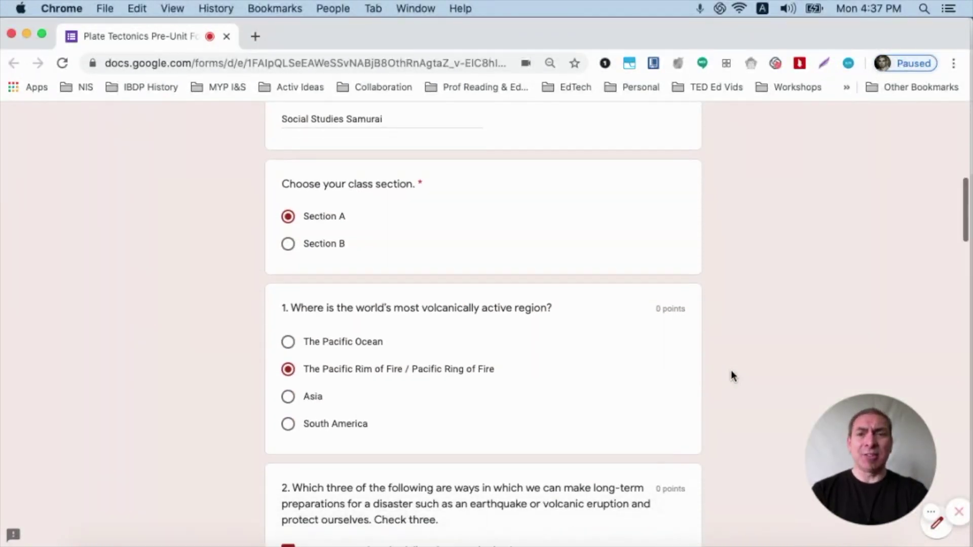
scroll(731, 370, down, 18)
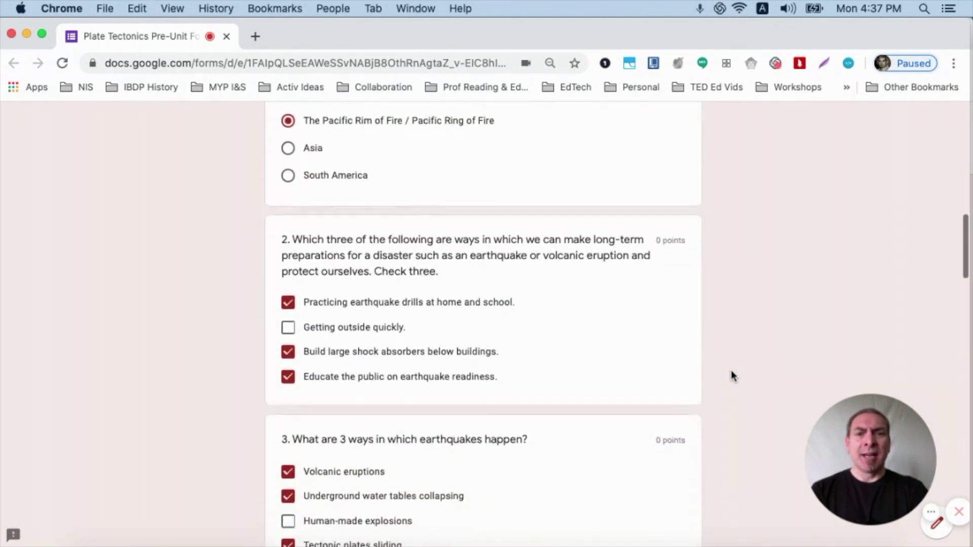
scroll(731, 376, down, 19)
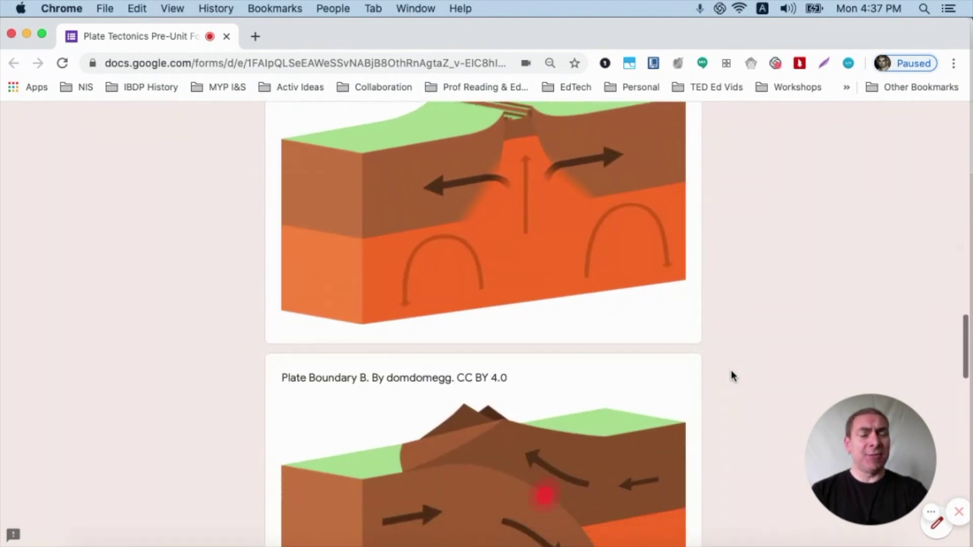
scroll(731, 374, down, 20)
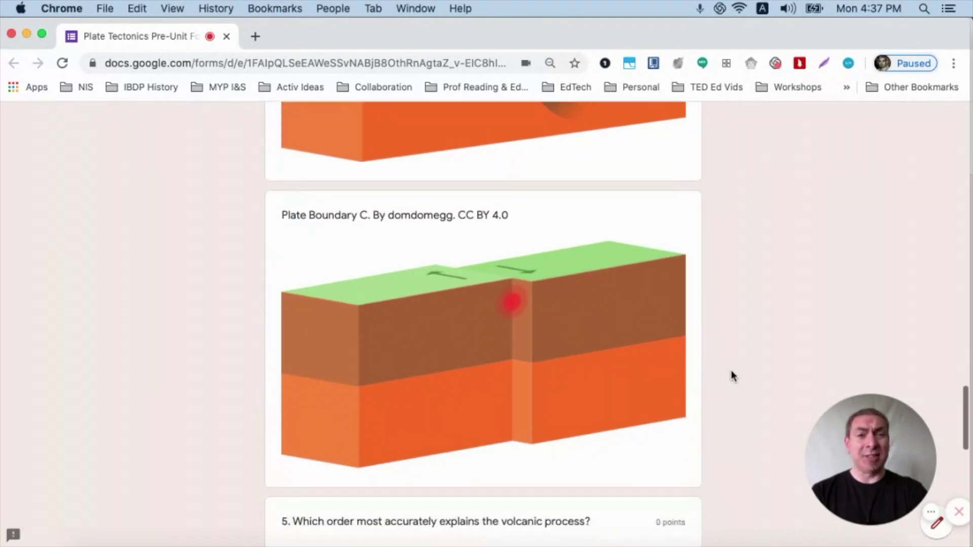
scroll(732, 376, down, 13)
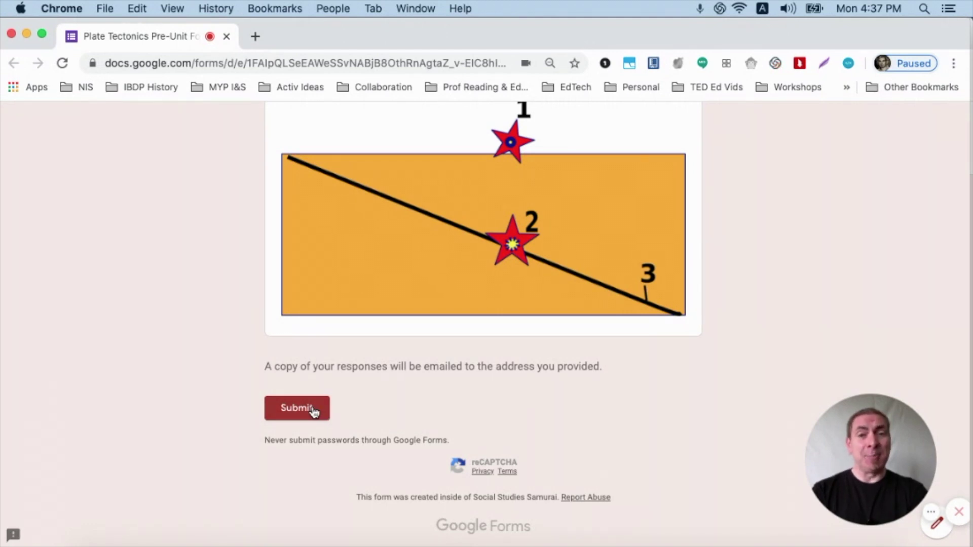
click(297, 408)
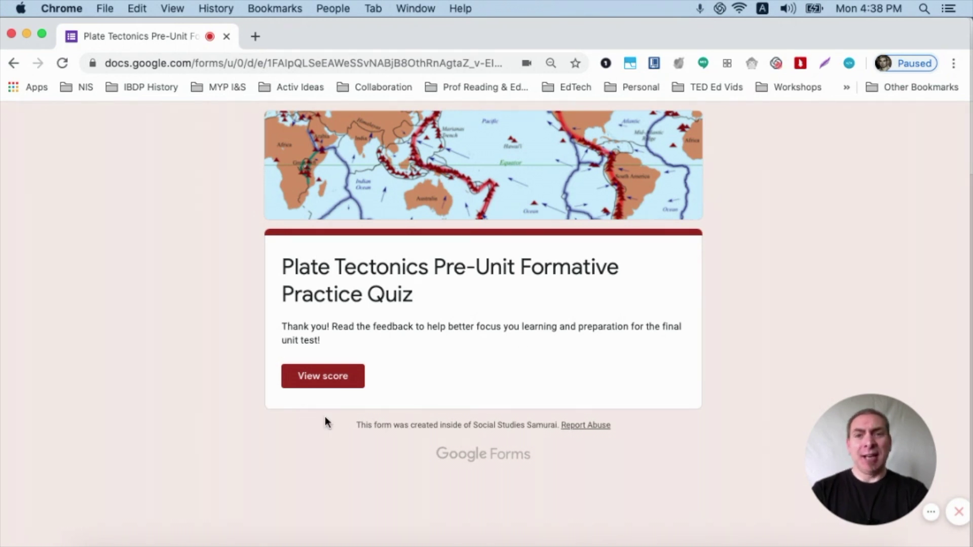
click(328, 384)
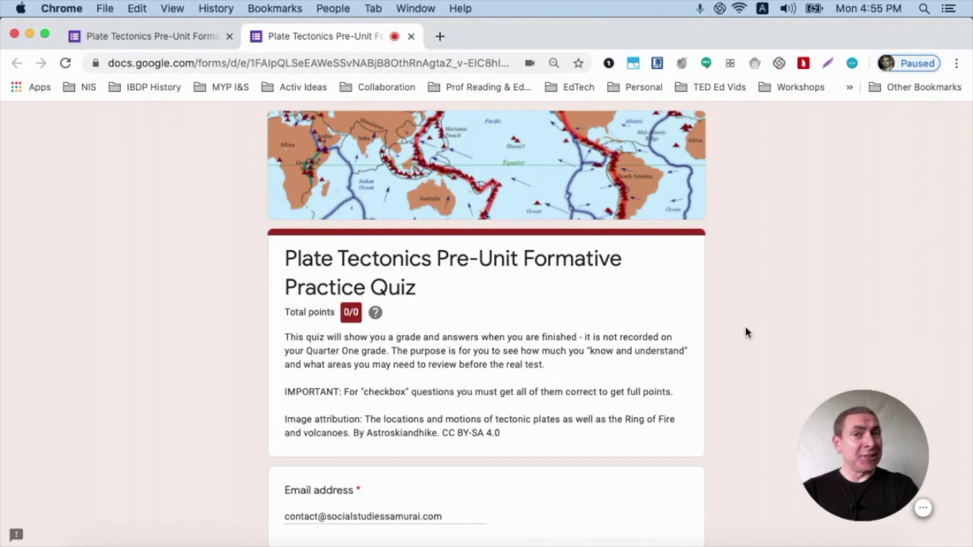
Scroll through the scored results to read each question's feedback and correct answer, through question 4.
scroll(747, 330, down, 5)
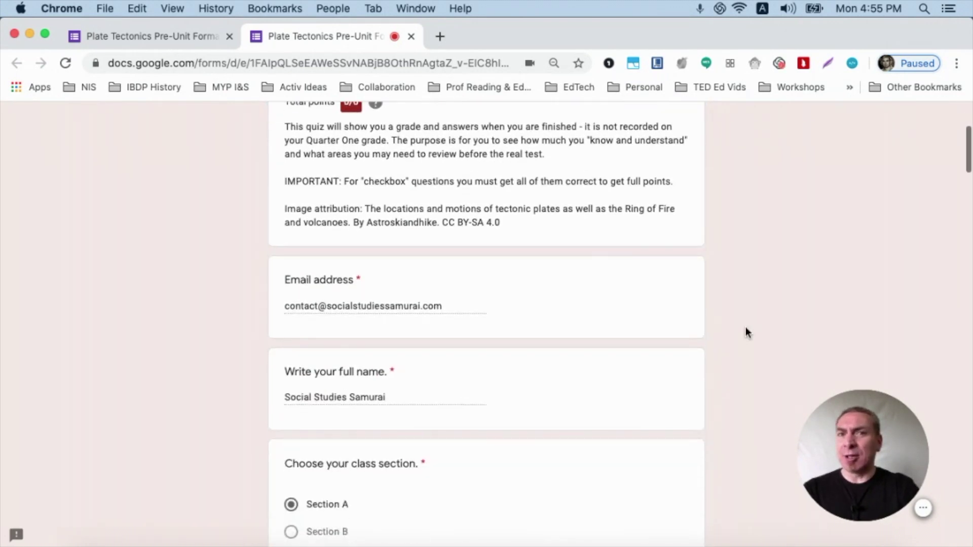
scroll(746, 328, down, 3)
scroll(746, 328, down, 2)
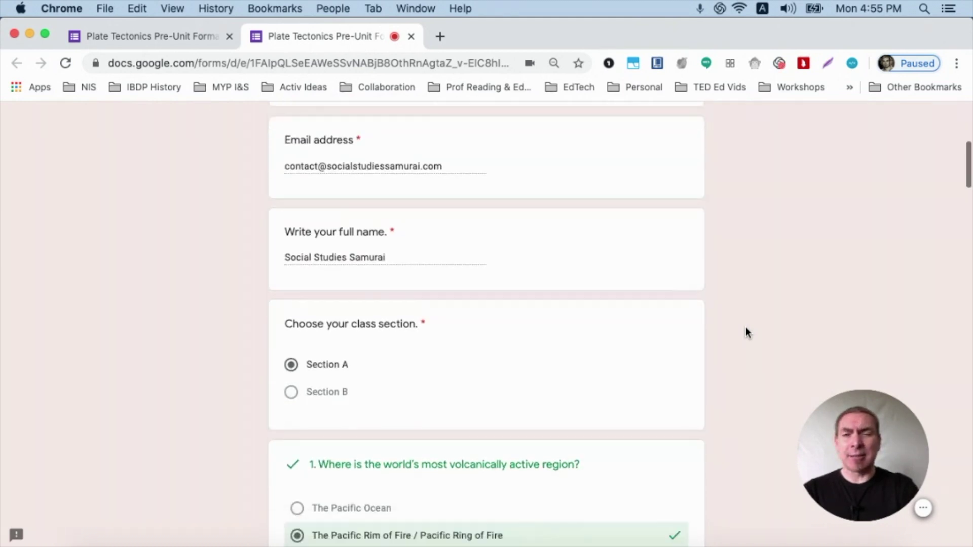
scroll(746, 332, down, 5)
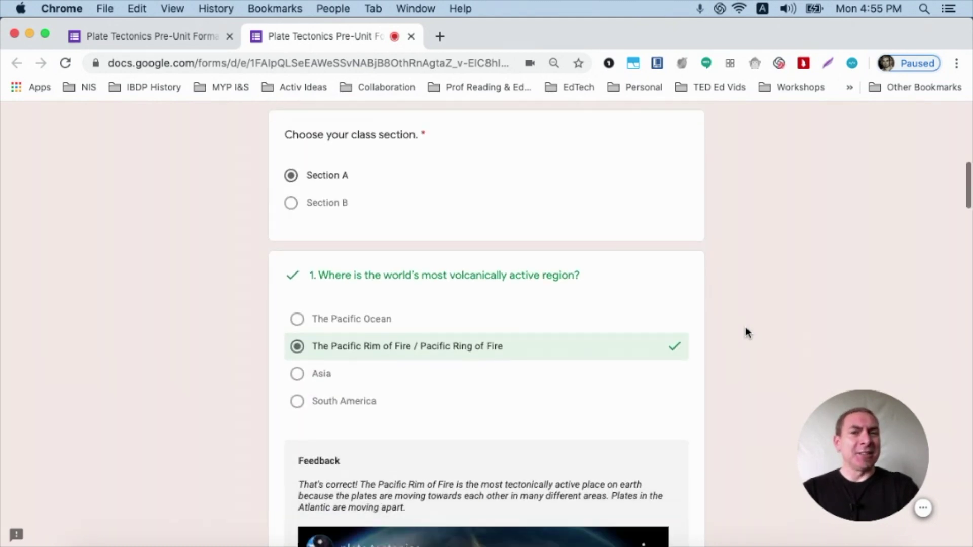
scroll(746, 332, down, 4)
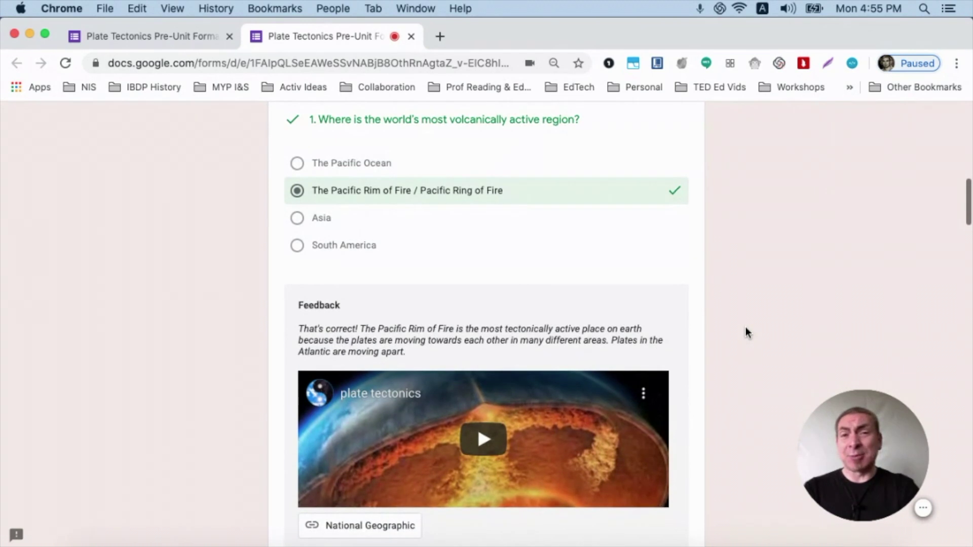
scroll(702, 261, down, 4)
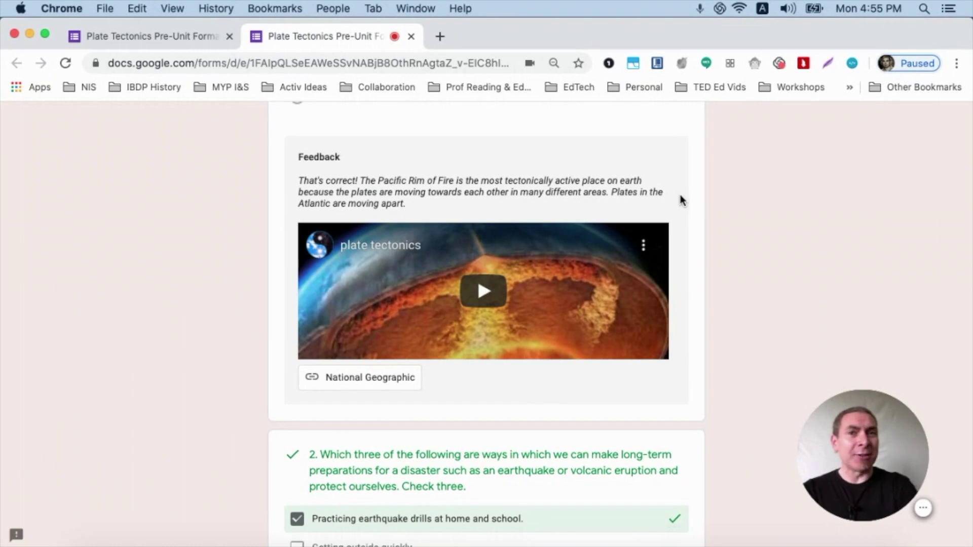
scroll(723, 231, down, 3)
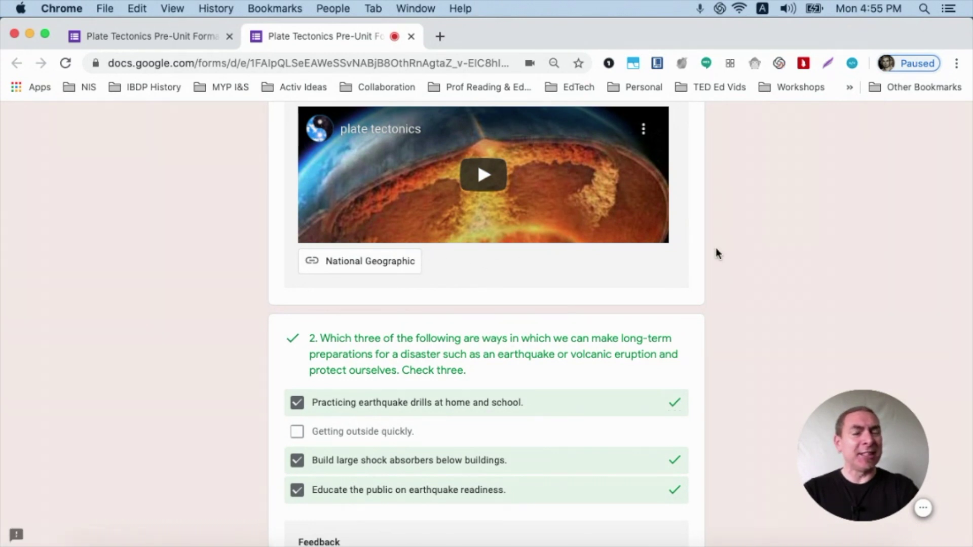
scroll(716, 249, down, 5)
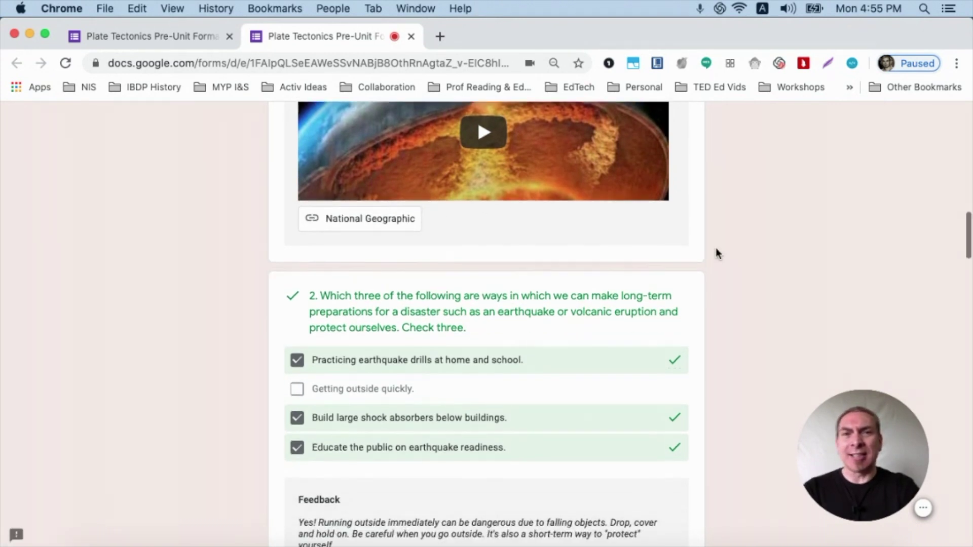
scroll(716, 249, down, 7)
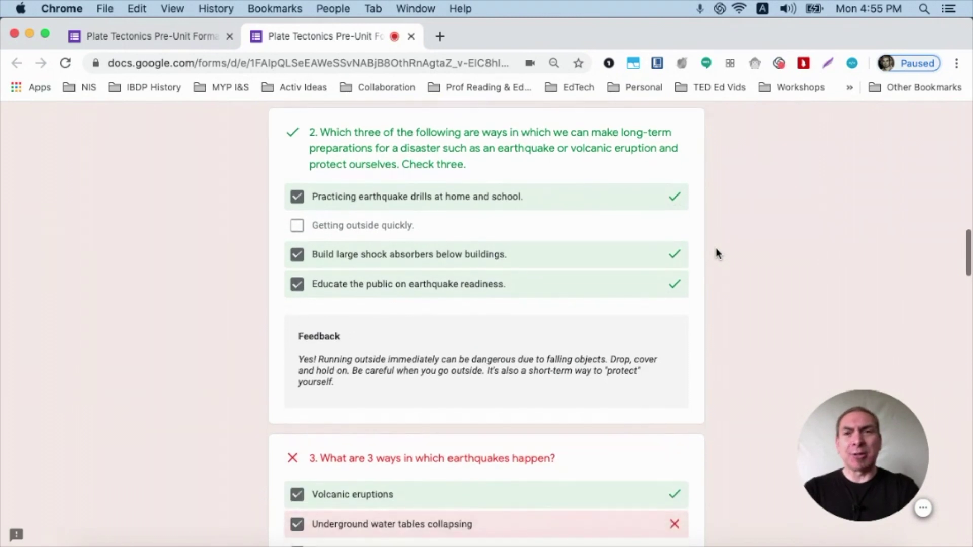
scroll(716, 248, down, 8)
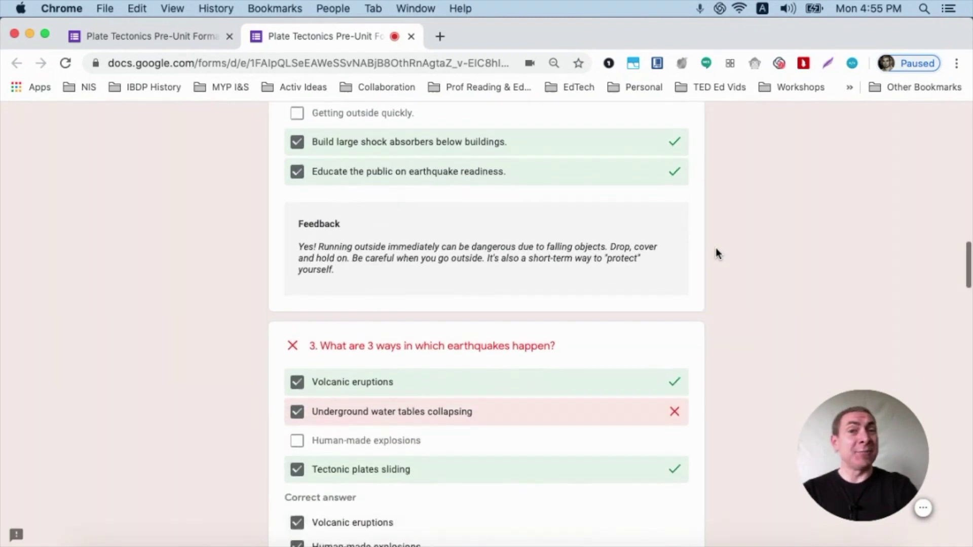
scroll(715, 248, down, 4)
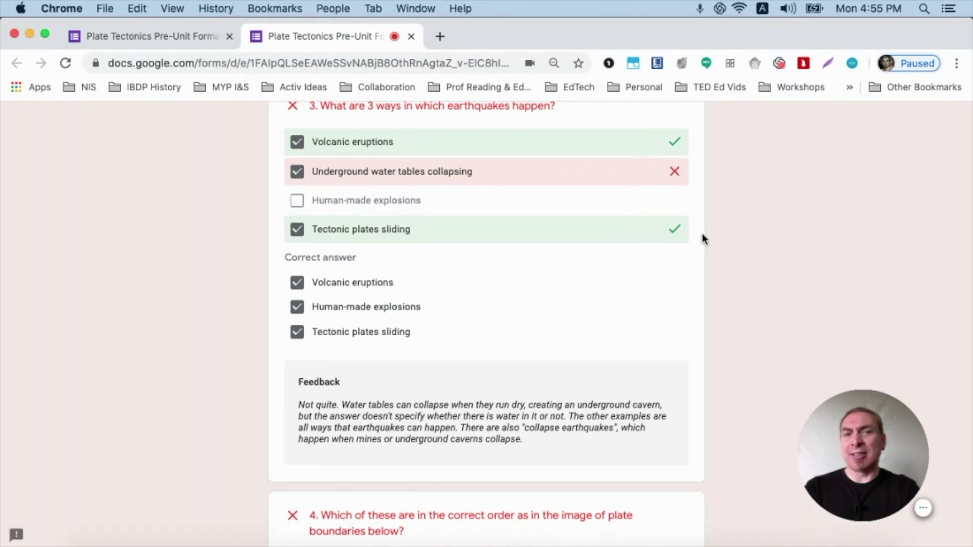
scroll(703, 234, down, 5)
scroll(705, 238, down, 8)
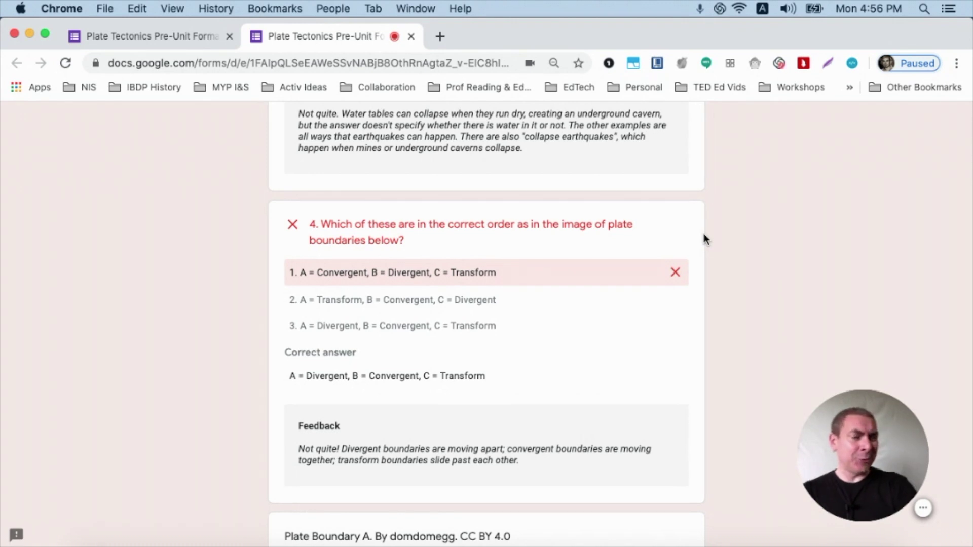
scroll(706, 238, down, 6)
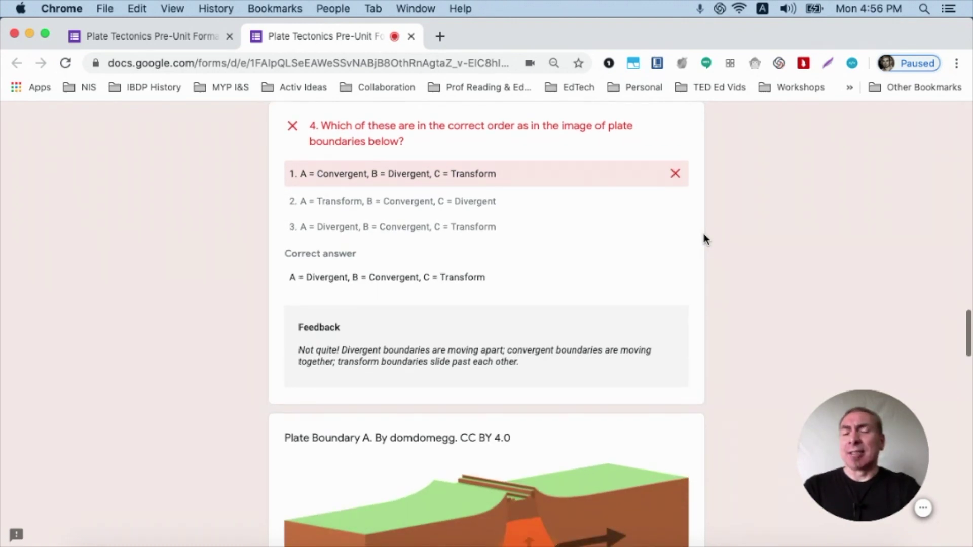
scroll(706, 239, down, 7)
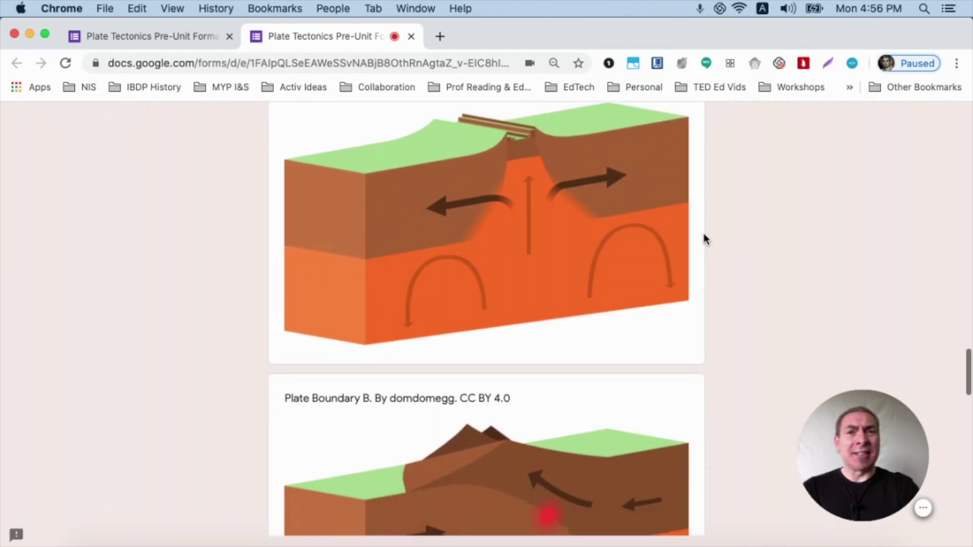
scroll(706, 238, down, 6)
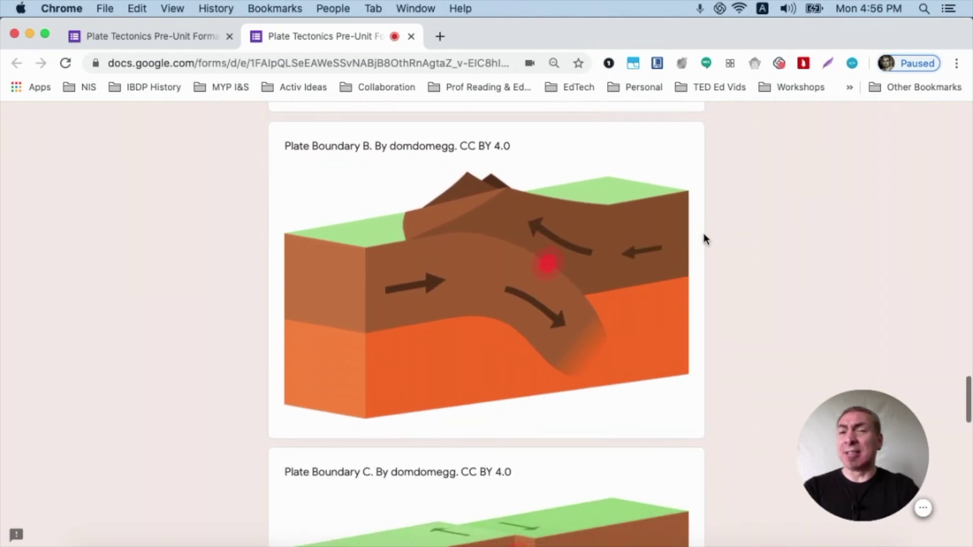
scroll(706, 238, down, 7)
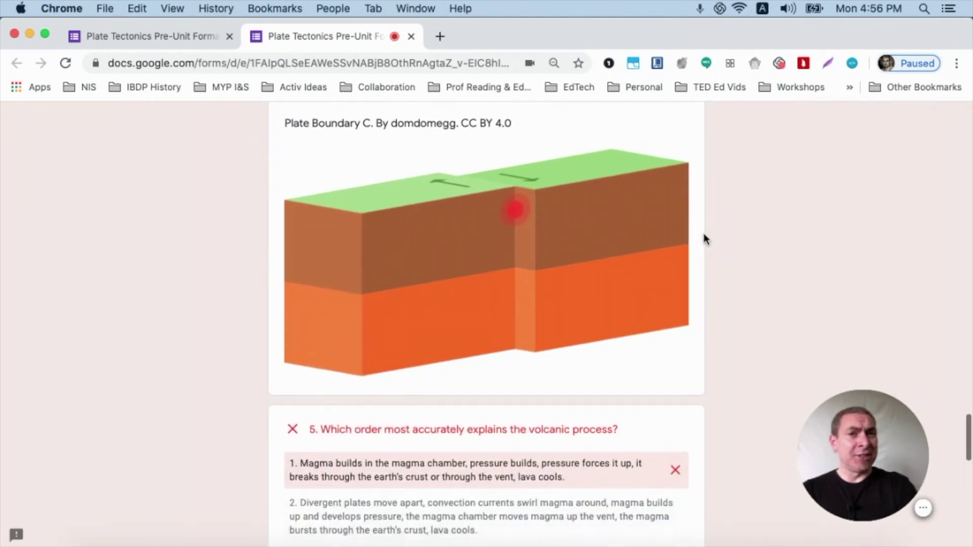
scroll(706, 238, down, 7)
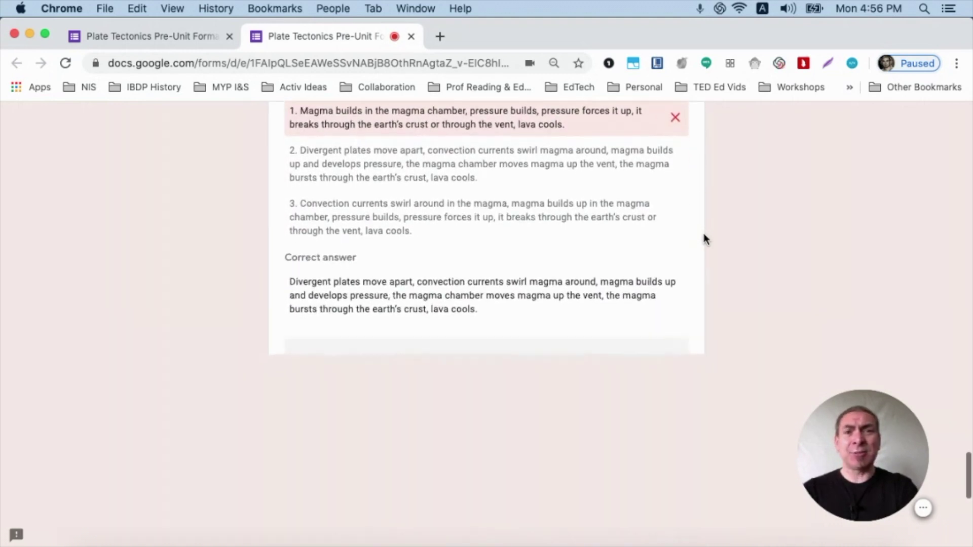
scroll(706, 239, down, 6)
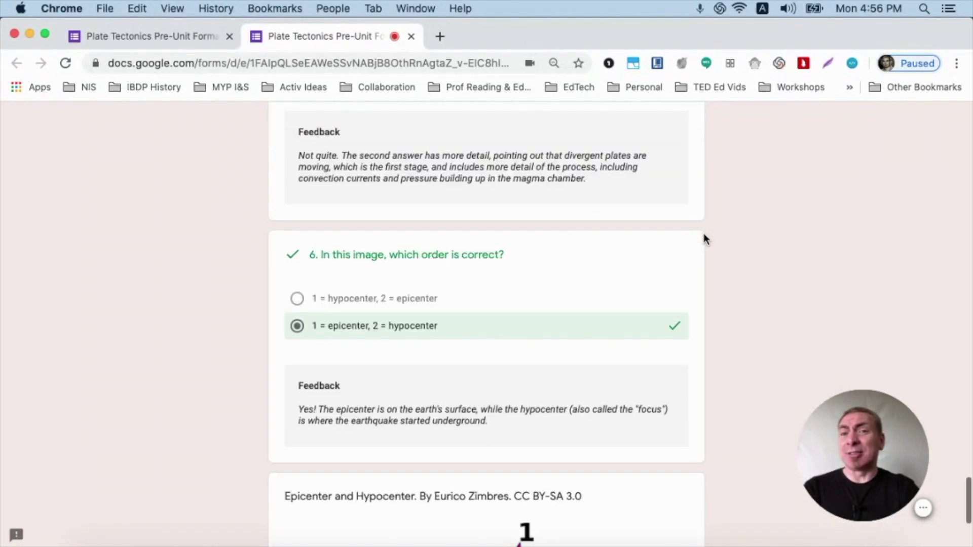
scroll(706, 239, down, 3)
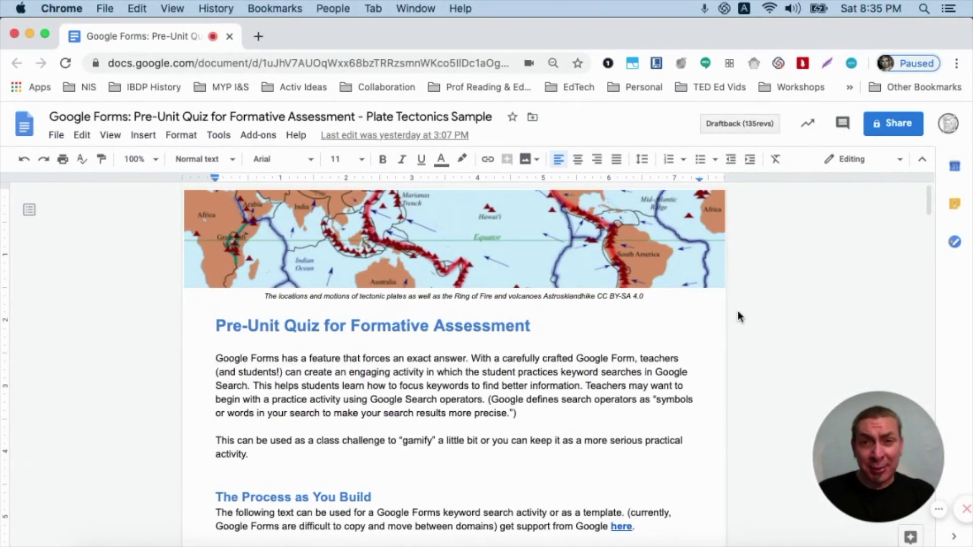
Scroll through the Plate Tectonics quiz guide document past its step-by-step section.
scroll(639, 369, down, 5)
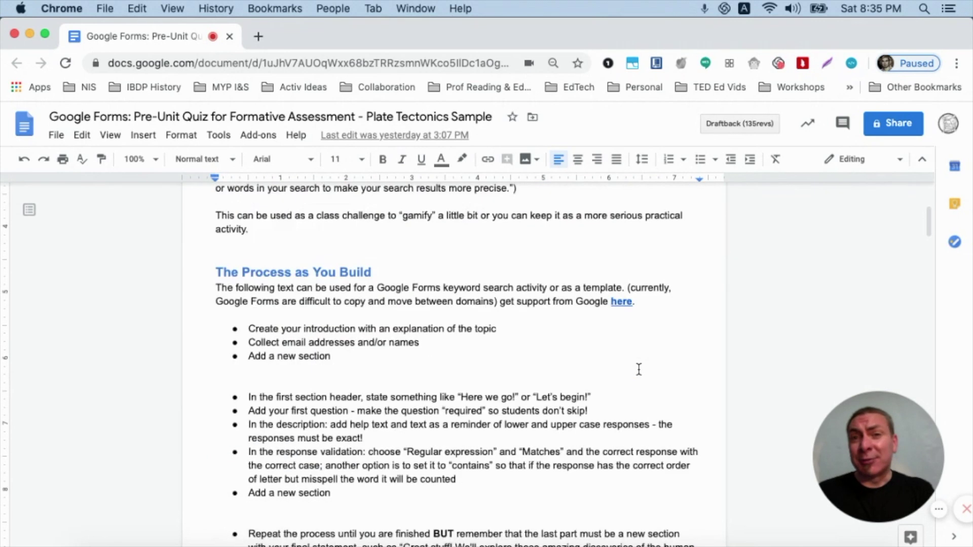
scroll(639, 369, down, 6)
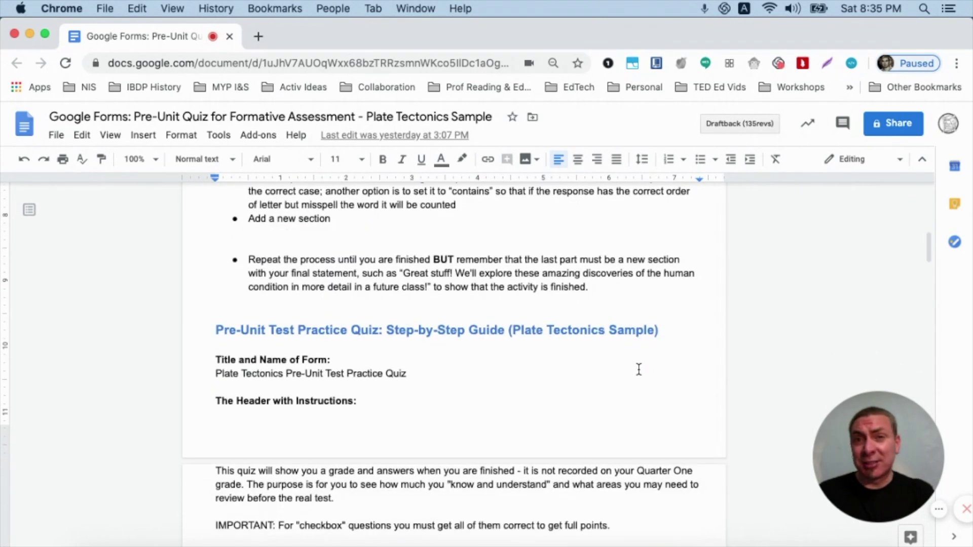
scroll(638, 369, down, 1)
scroll(639, 375, down, 1)
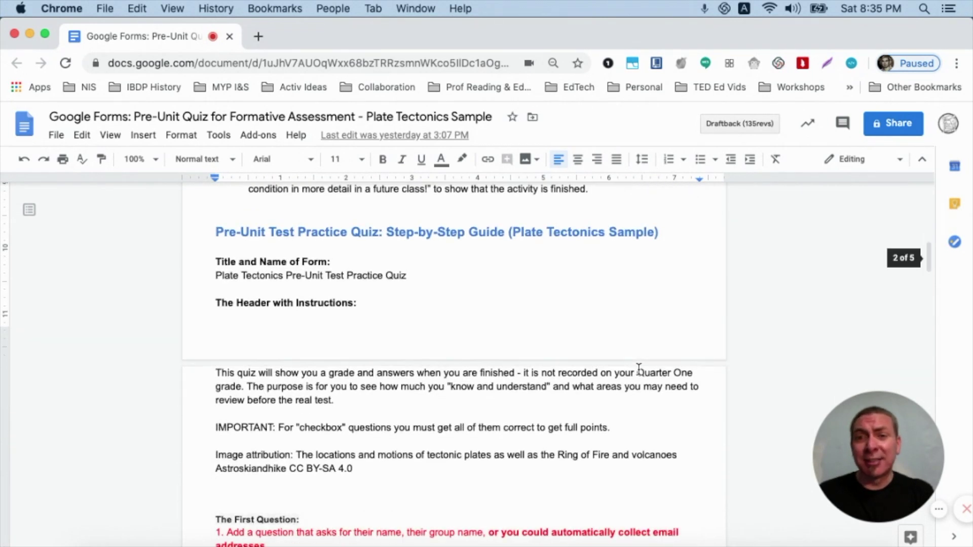
scroll(639, 369, down, 3)
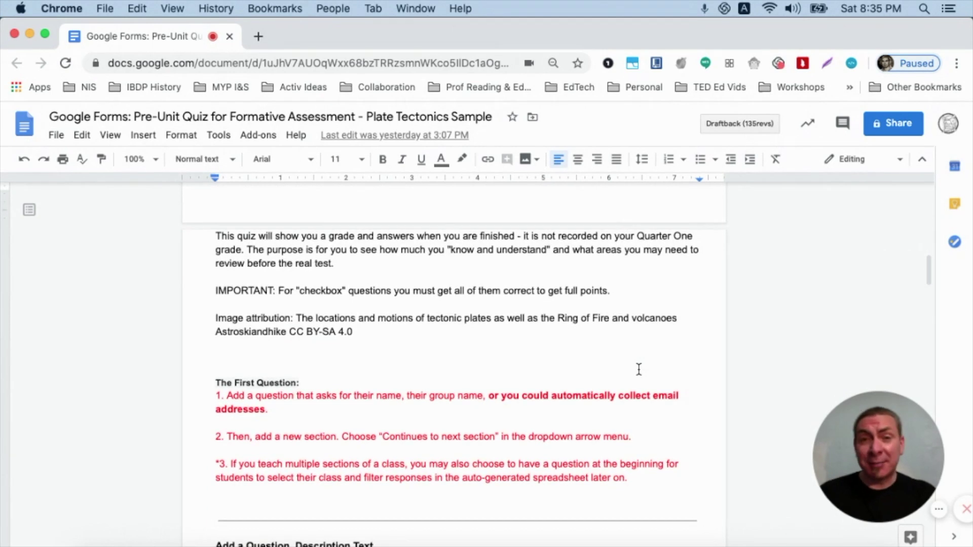
scroll(639, 370, down, 3)
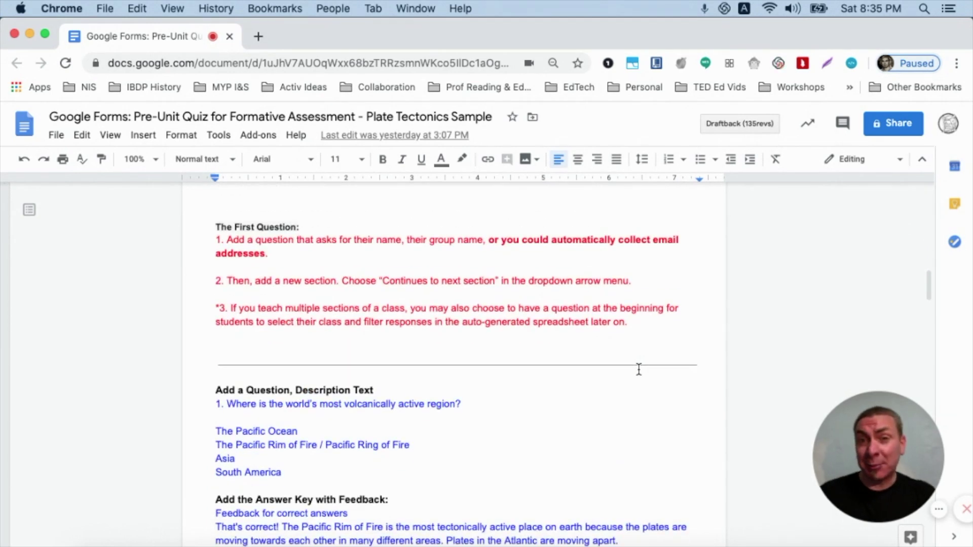
scroll(639, 369, down, 1)
scroll(638, 369, down, 4)
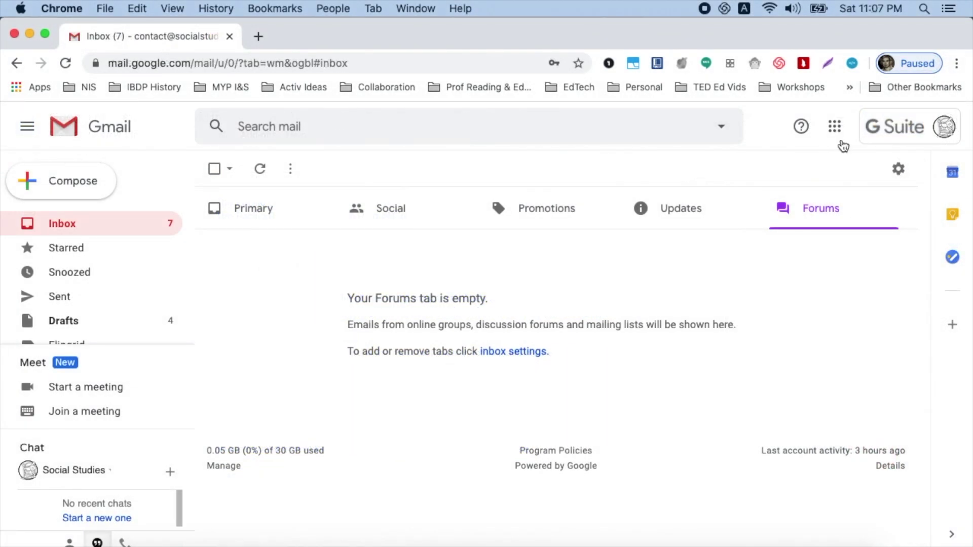
Open Google Drive in a new tab from the Google apps grid.
scroll(843, 146, up, 5)
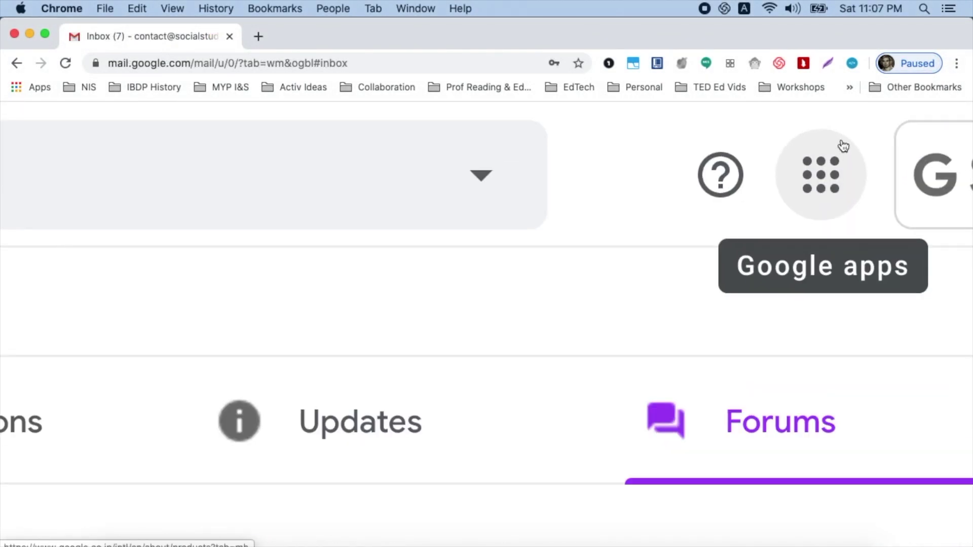
scroll(843, 146, down, 5)
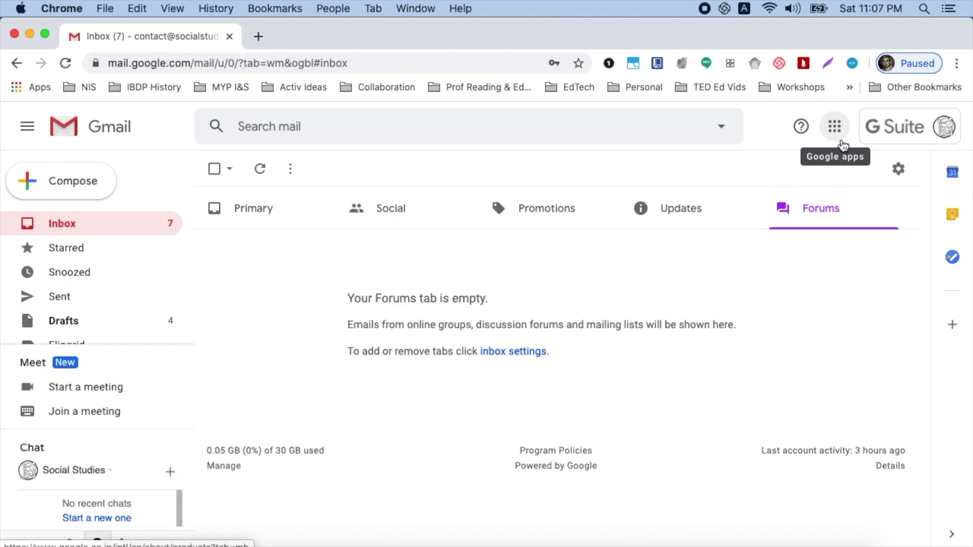
click(841, 139)
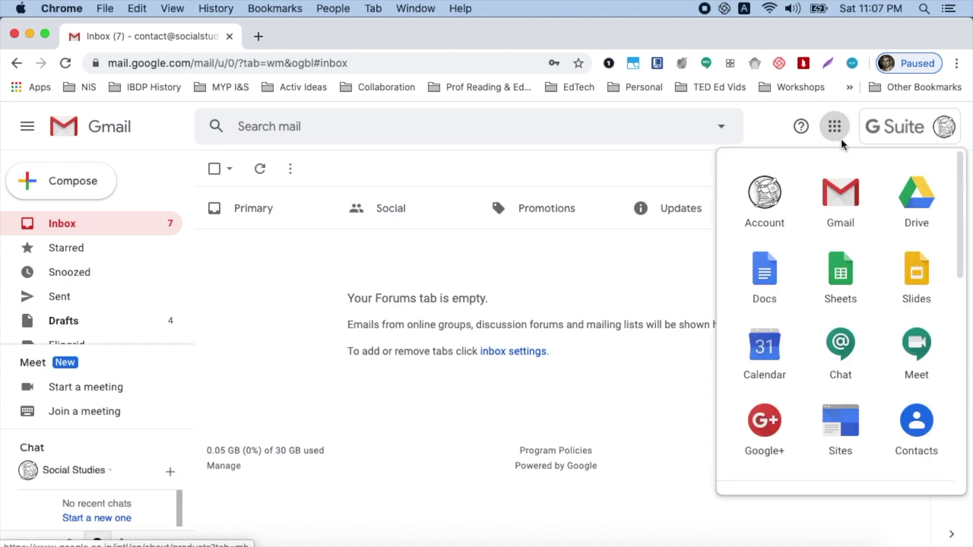
click(914, 200)
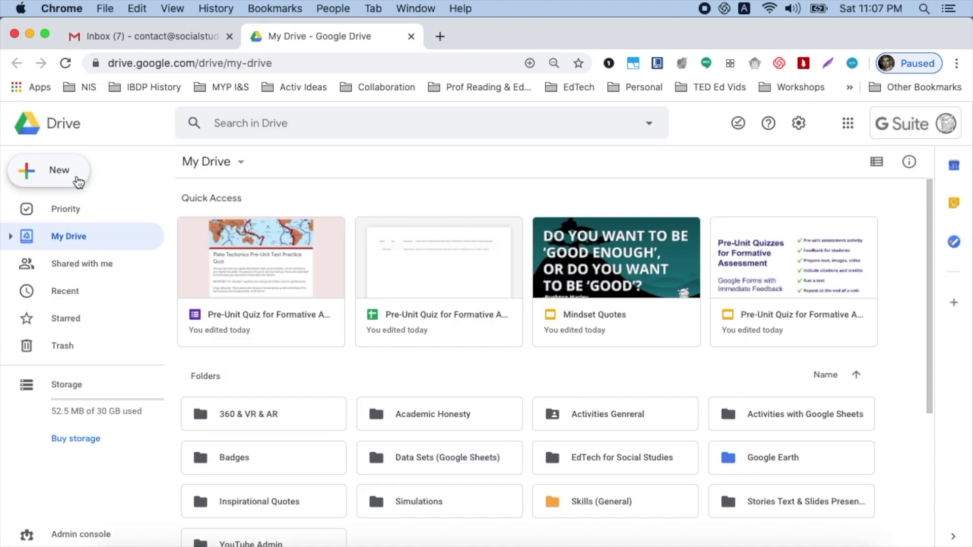
Show the New > More > Google Forms > Blank form path, then open a new browser tab.
scroll(79, 182, up, 3)
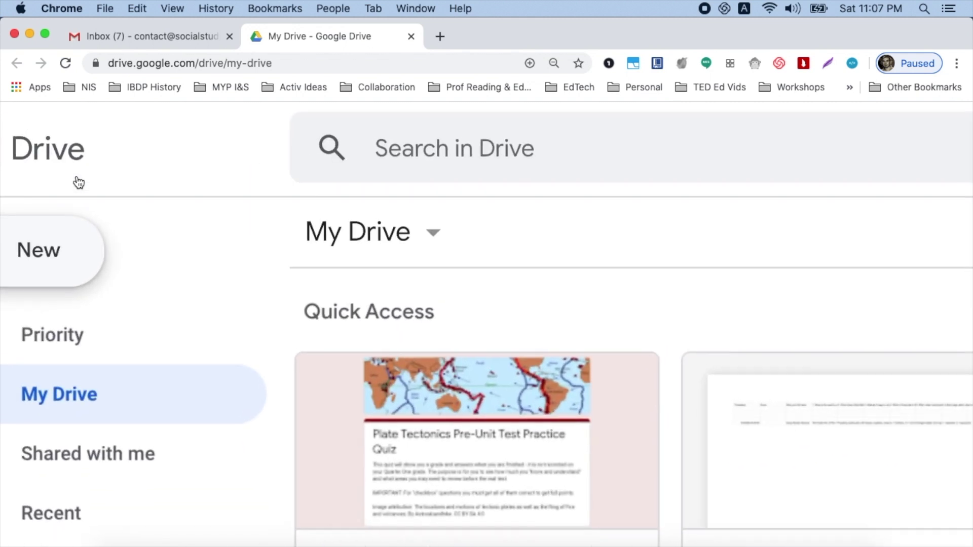
scroll(78, 182, down, 3)
click(78, 183)
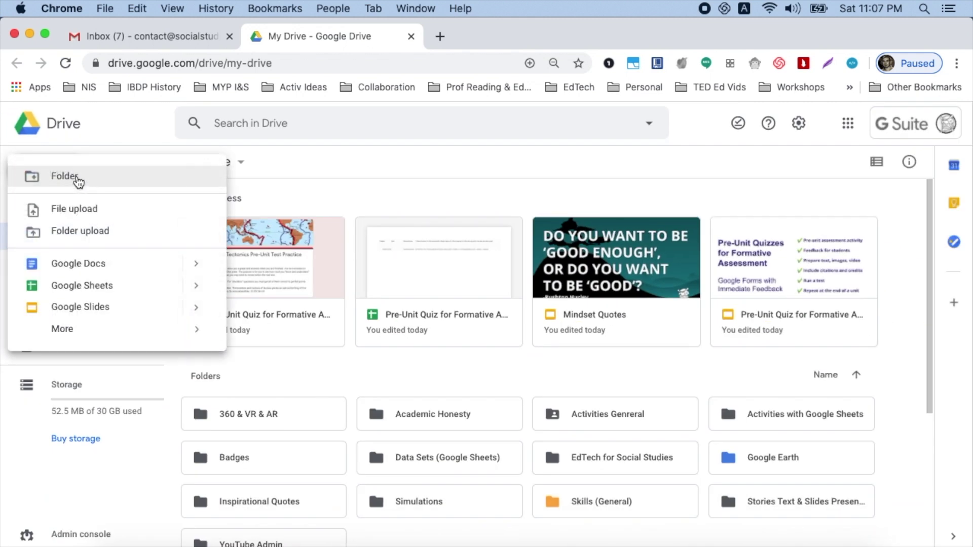
mouse_move(123, 336)
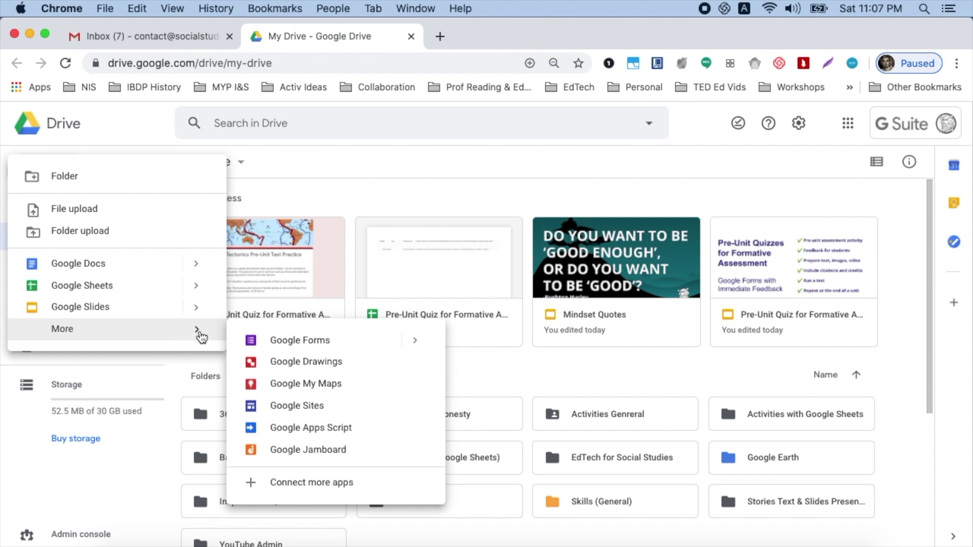
mouse_move(416, 345)
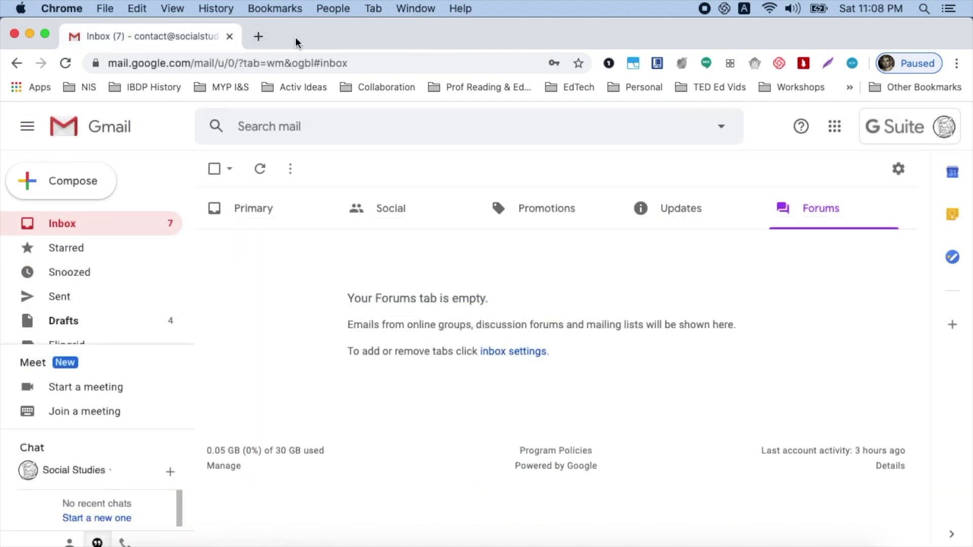
click(258, 36)
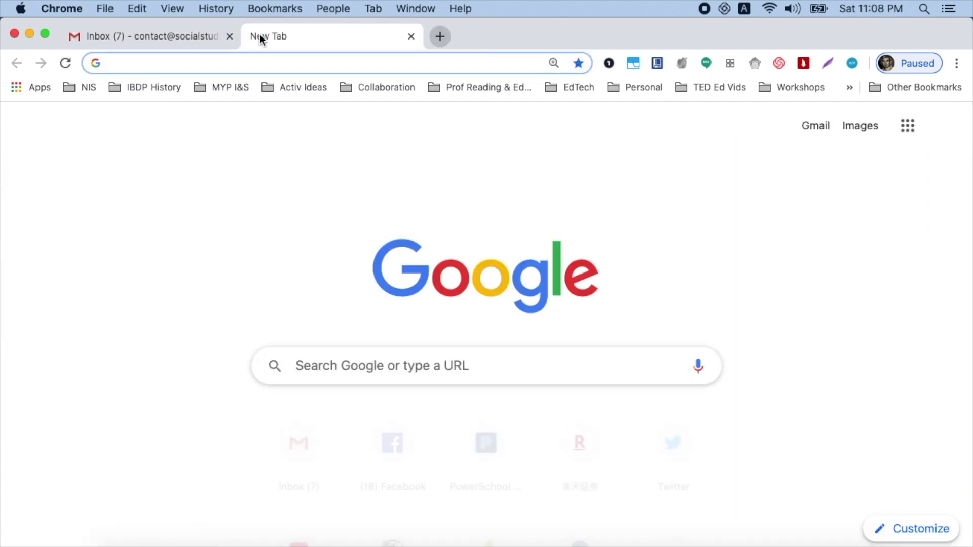
Go to forms.google.com and open the Pre-Unit Quiz (Plate Tectonics Sample) form.
text(forms.goo)
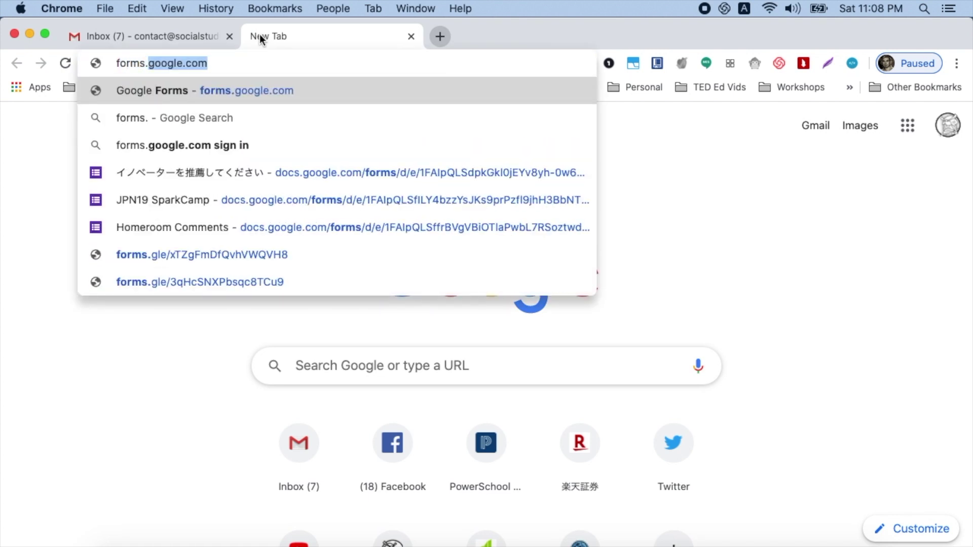
text(gle.com)
key(Return)
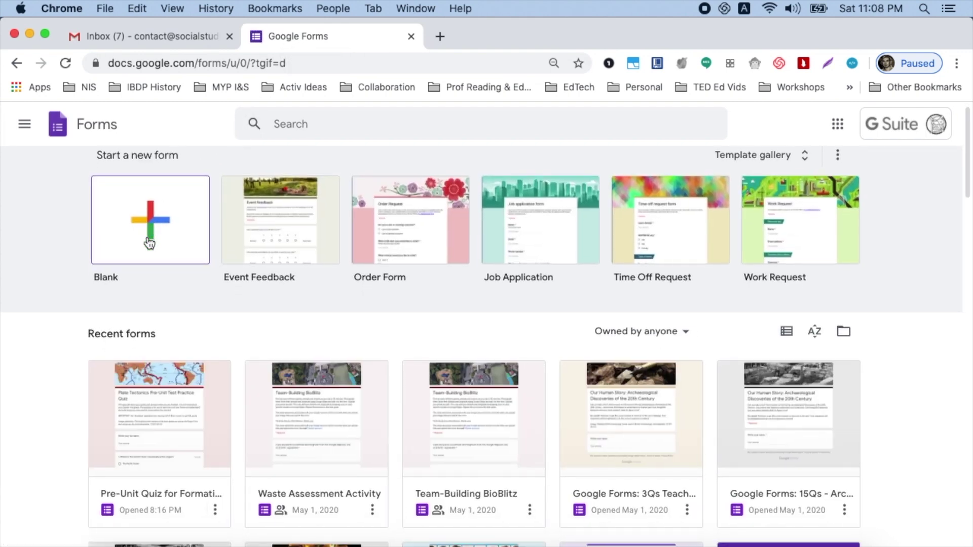
scroll(150, 244, up, 5)
scroll(150, 244, down, 5)
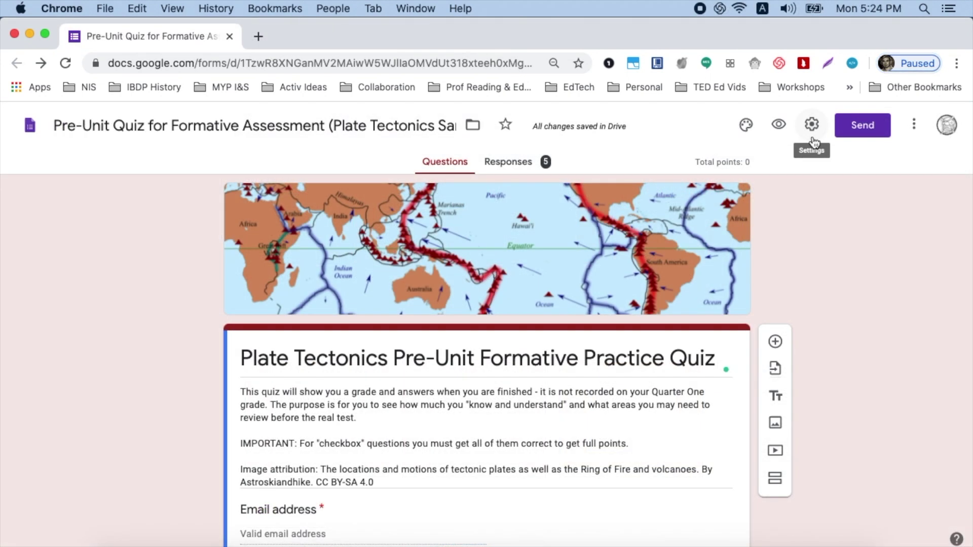
Open the form's settings and look over the Presentation settings.
scroll(813, 141, up, 5)
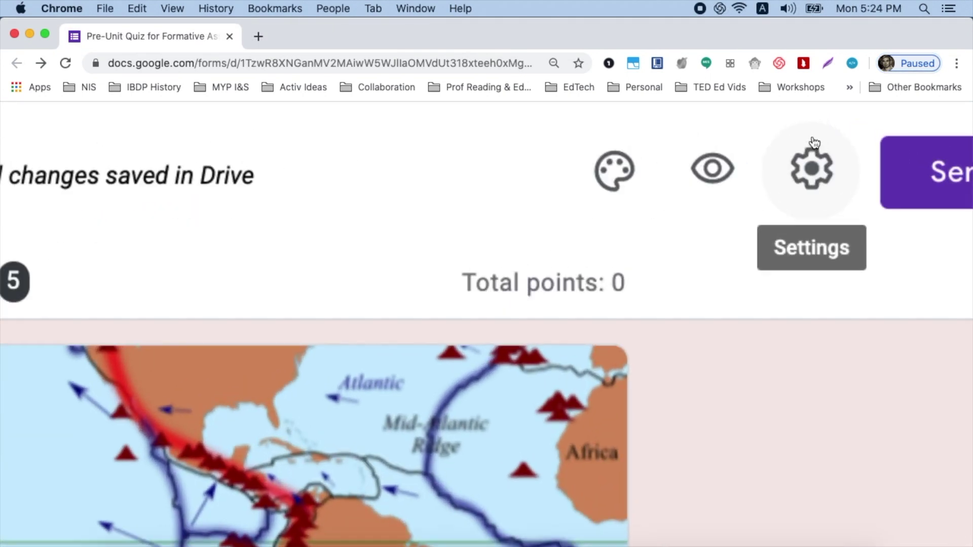
scroll(813, 141, down, 5)
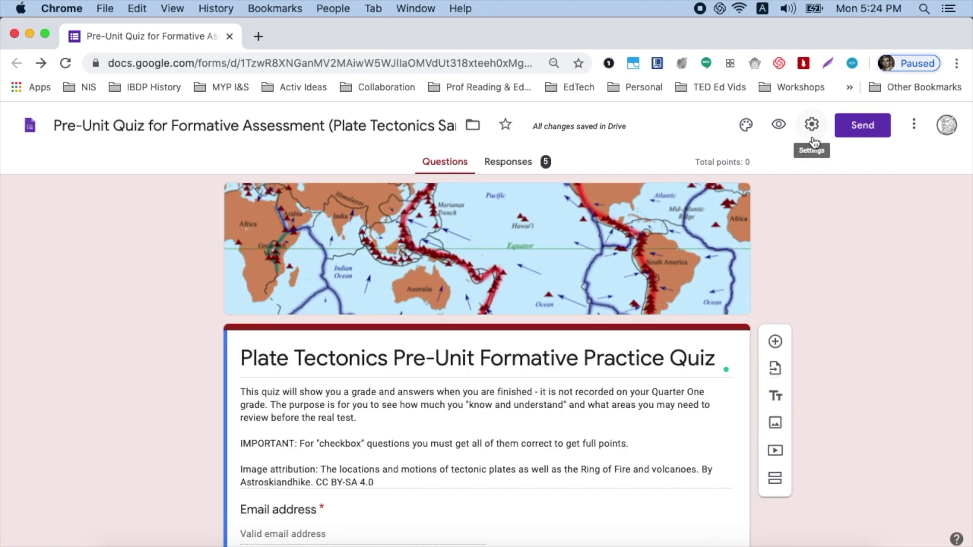
click(812, 125)
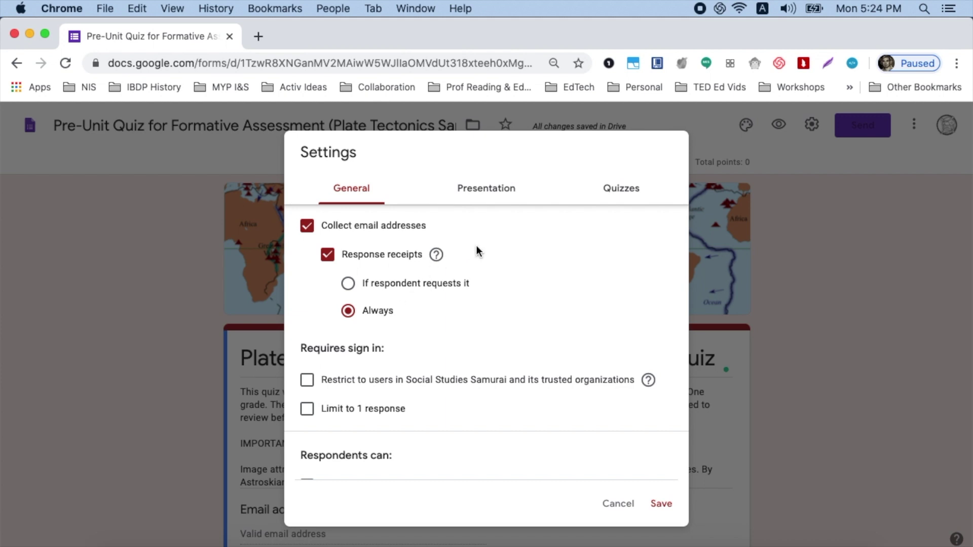
click(483, 197)
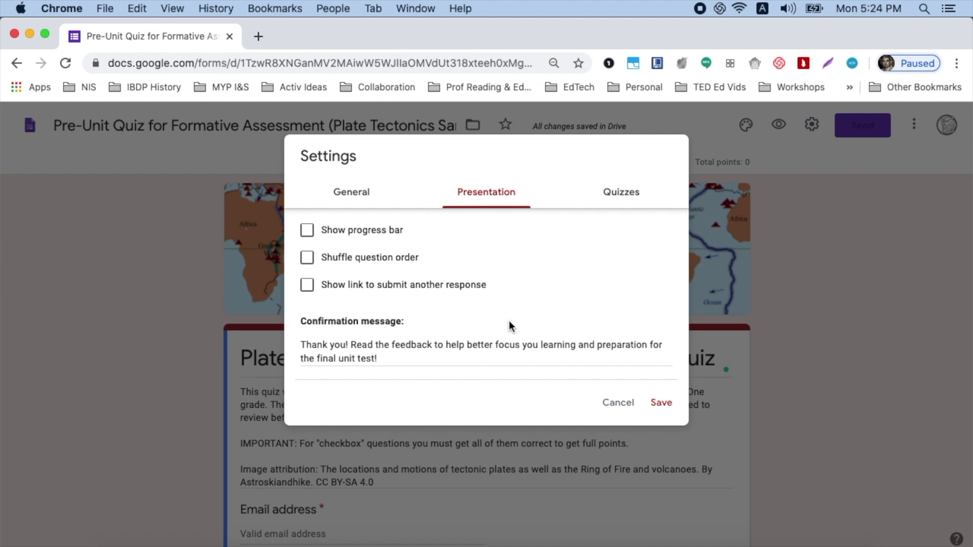
scroll(509, 320, up, 5)
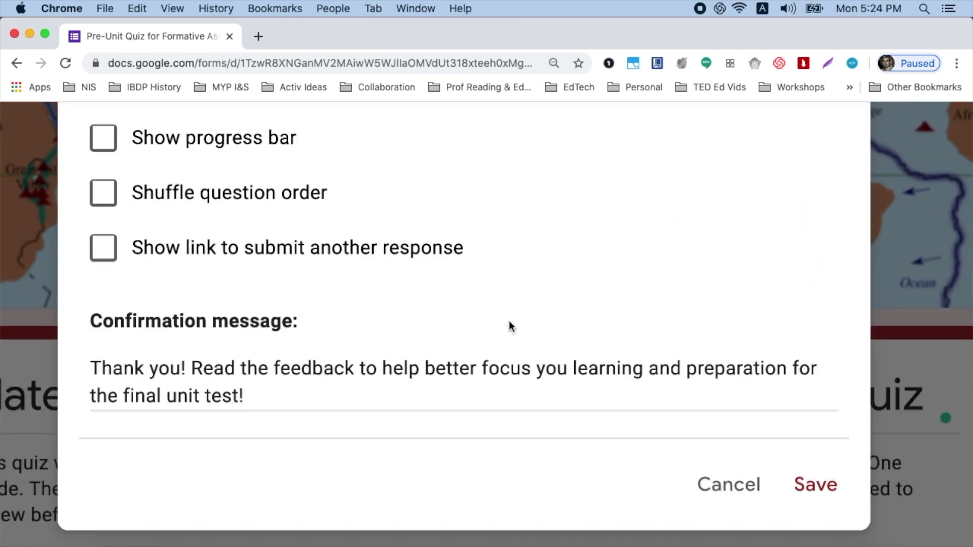
scroll(509, 320, down, 5)
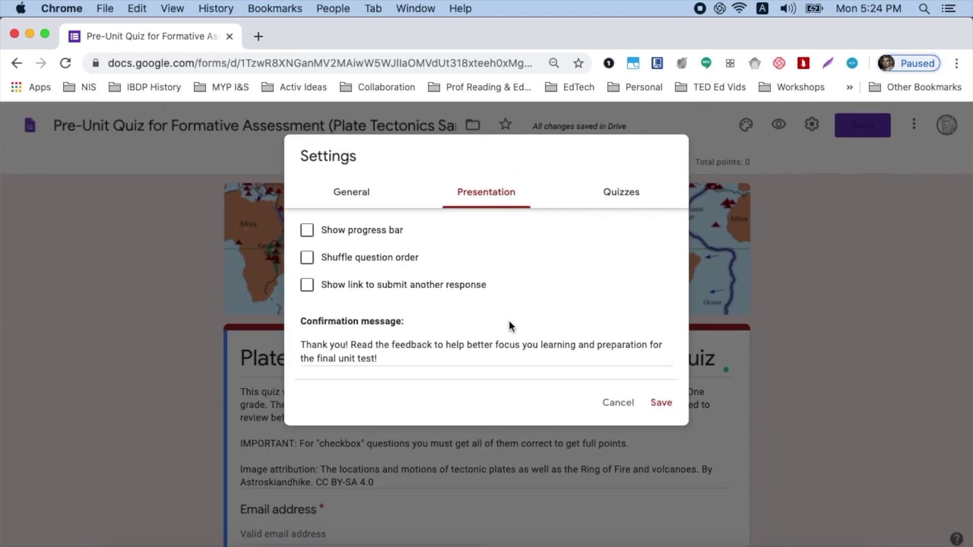
Release grades immediately, showing missed questions, correct answers and point values, then save.
click(621, 193)
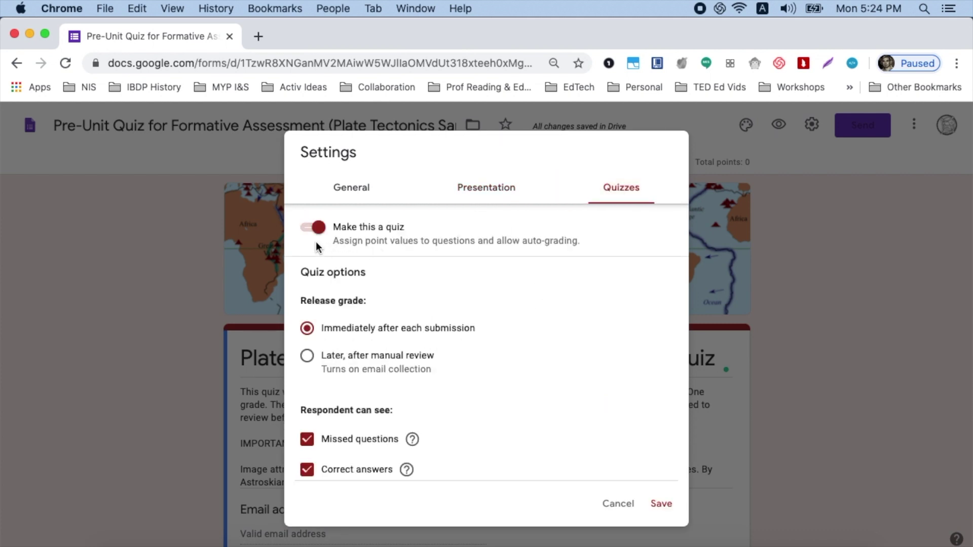
scroll(315, 241, up, 5)
scroll(316, 241, down, 5)
scroll(485, 329, down, 3)
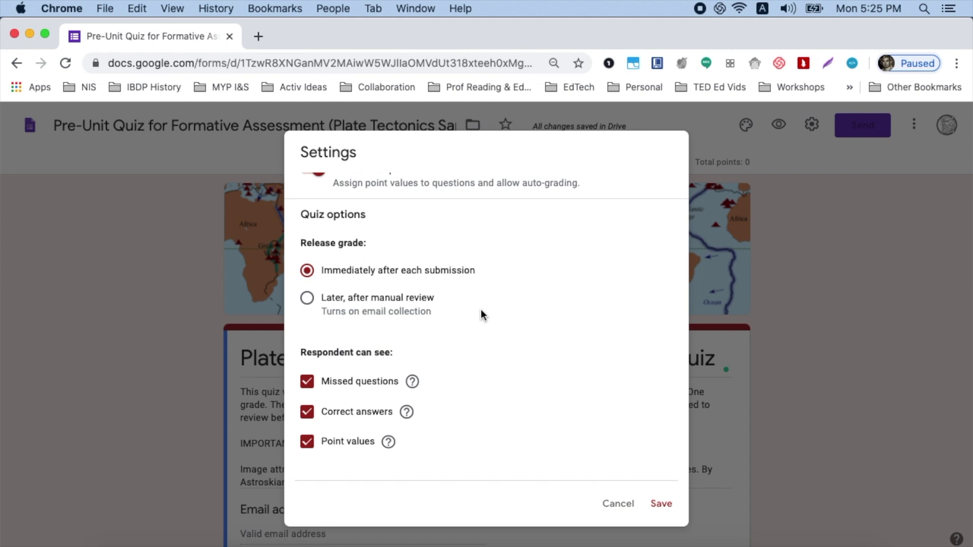
click(662, 504)
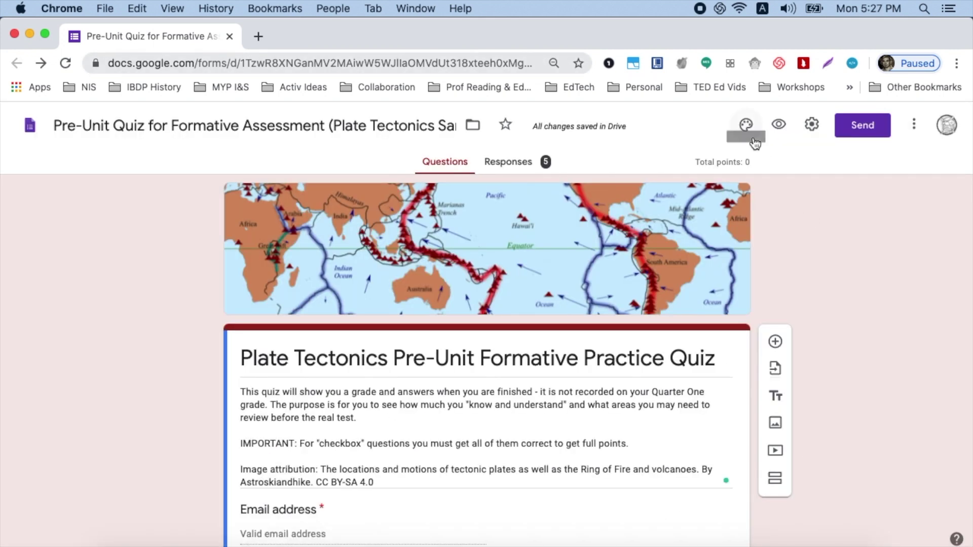
scroll(759, 146, up, 5)
scroll(755, 145, down, 5)
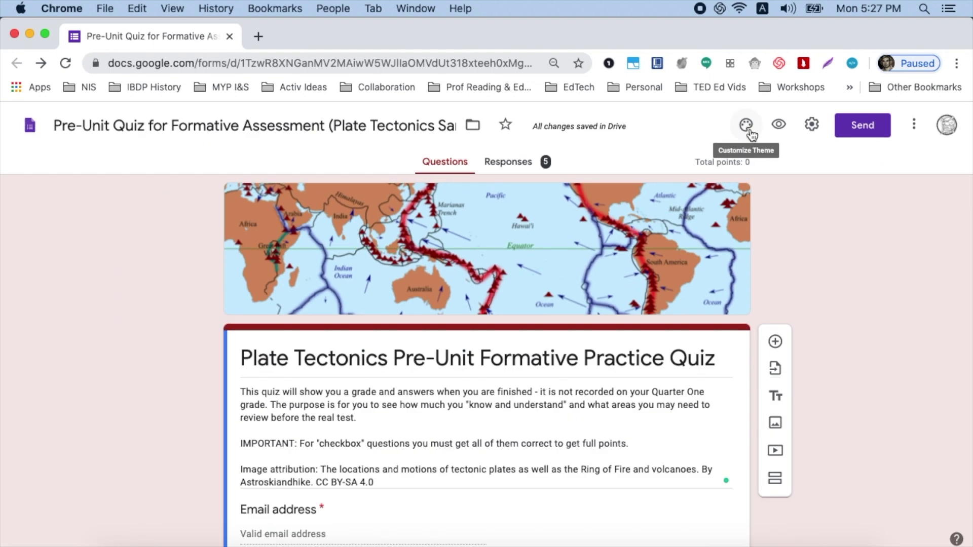
click(751, 134)
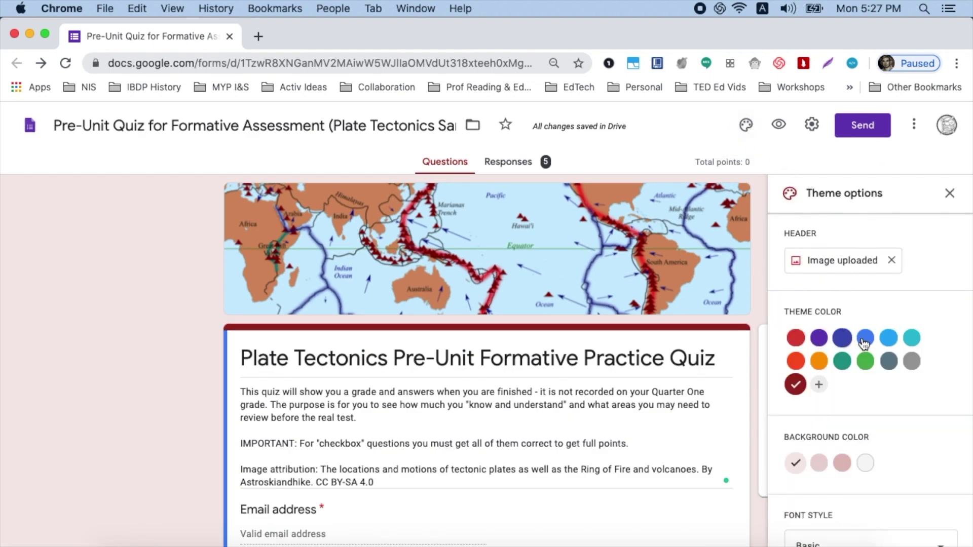
scroll(816, 386, down, 1)
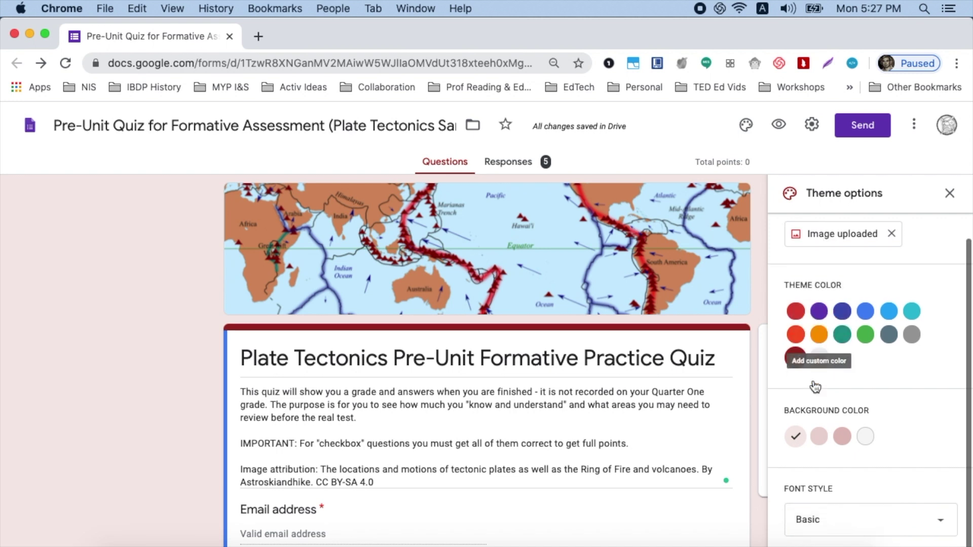
scroll(816, 375, up, 1)
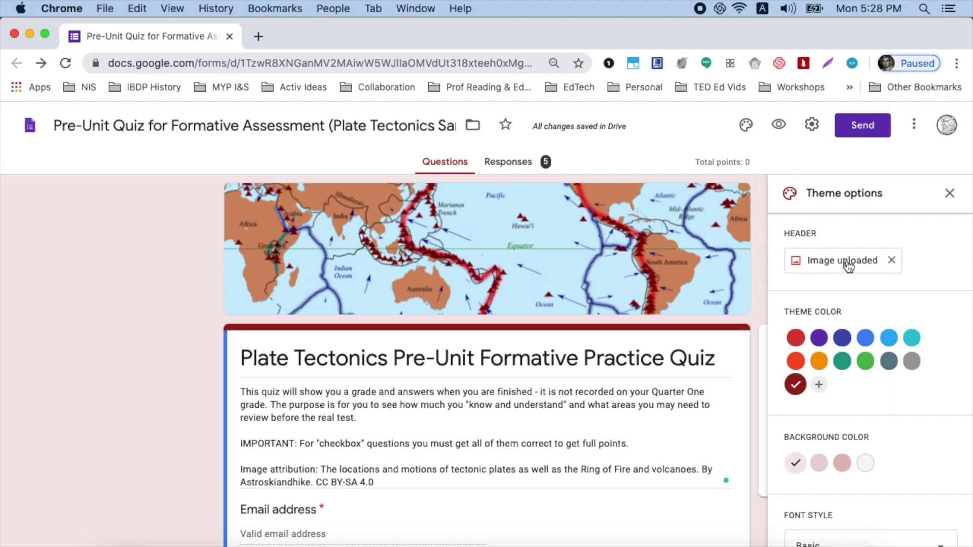
click(950, 195)
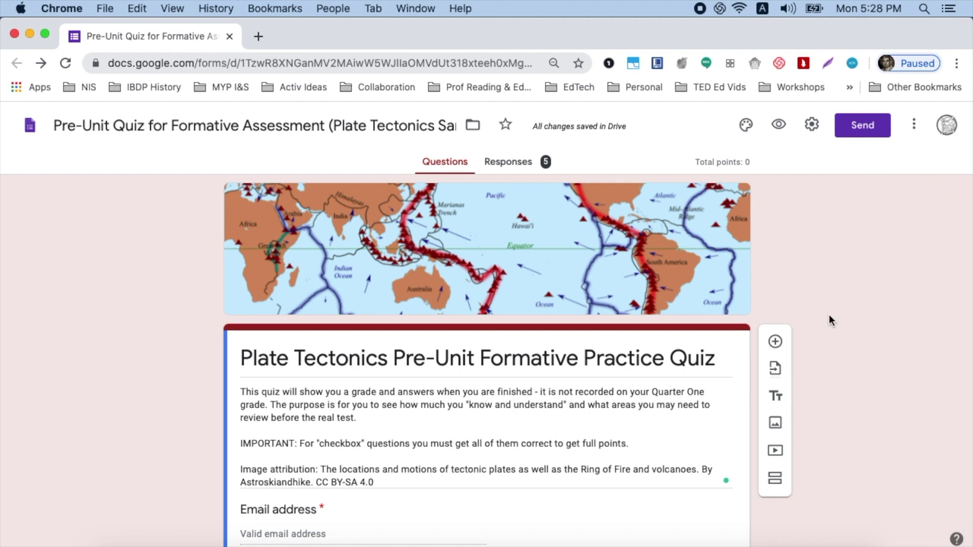
Scroll past the header and switch to the response-free copy of the Plate Tectonics quiz.
scroll(830, 320, down, 3)
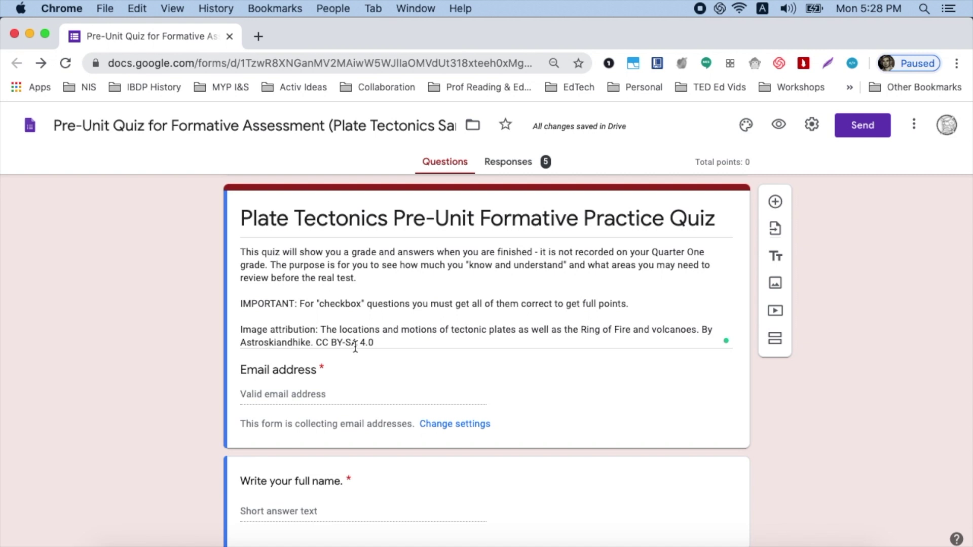
scroll(356, 347, down, 5)
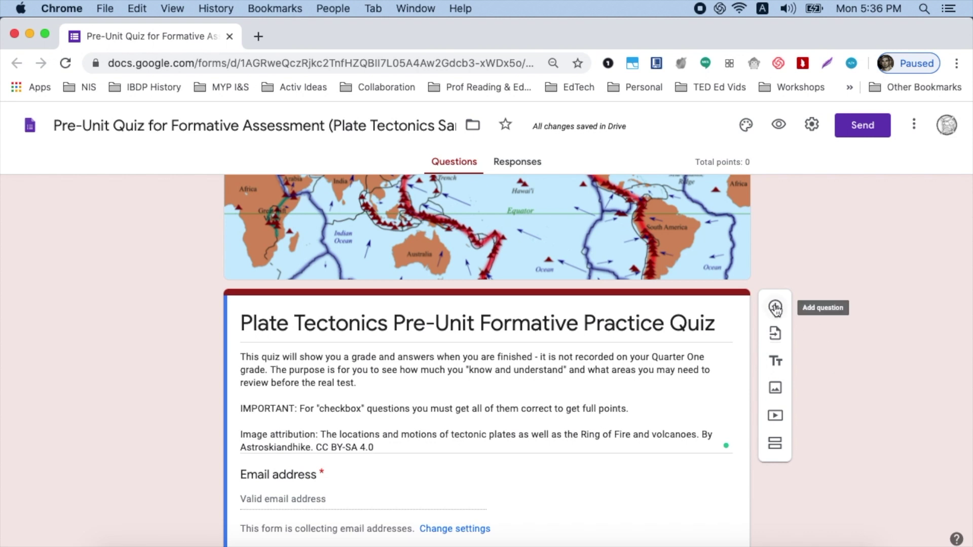
Add a required 'Please give your name' question and a class-section question, then a blank question.
click(775, 308)
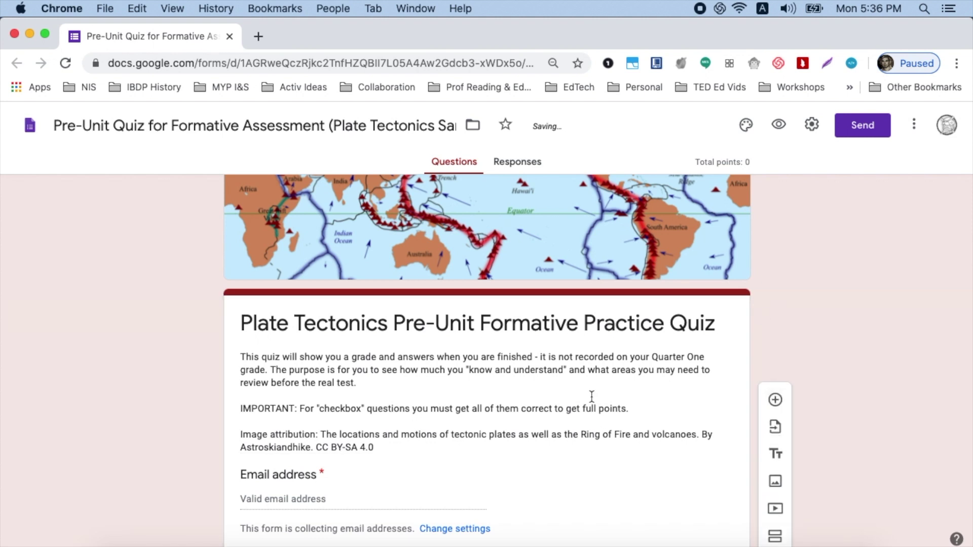
text(Plea)
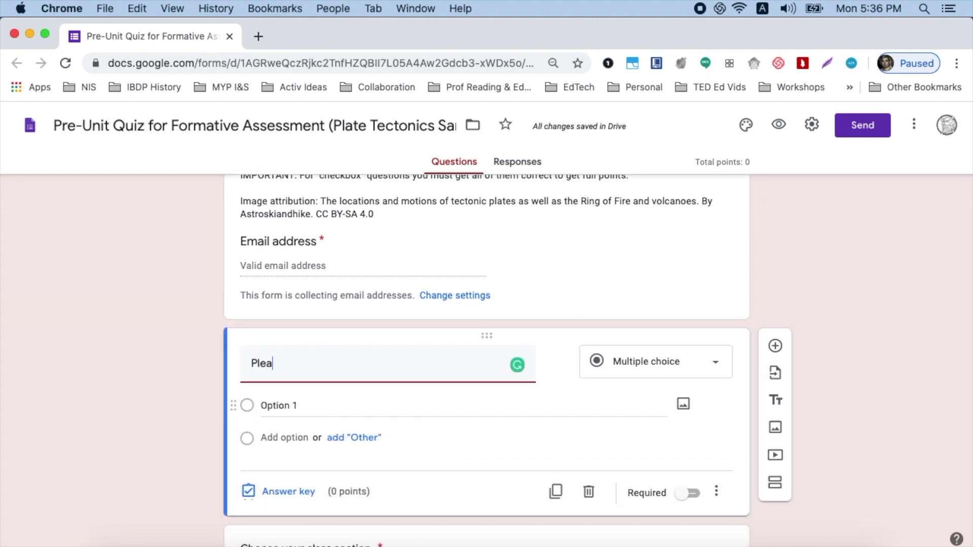
text(se give your name.)
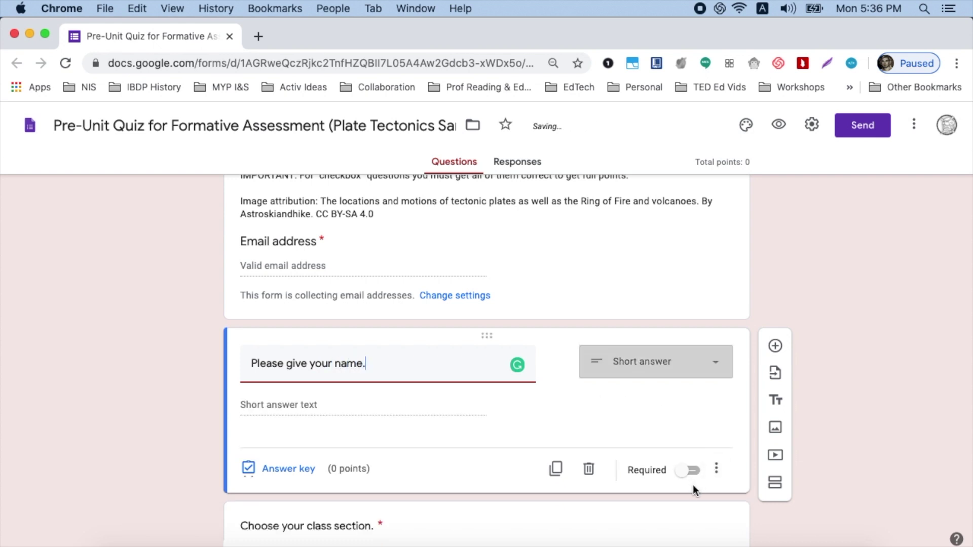
click(696, 473)
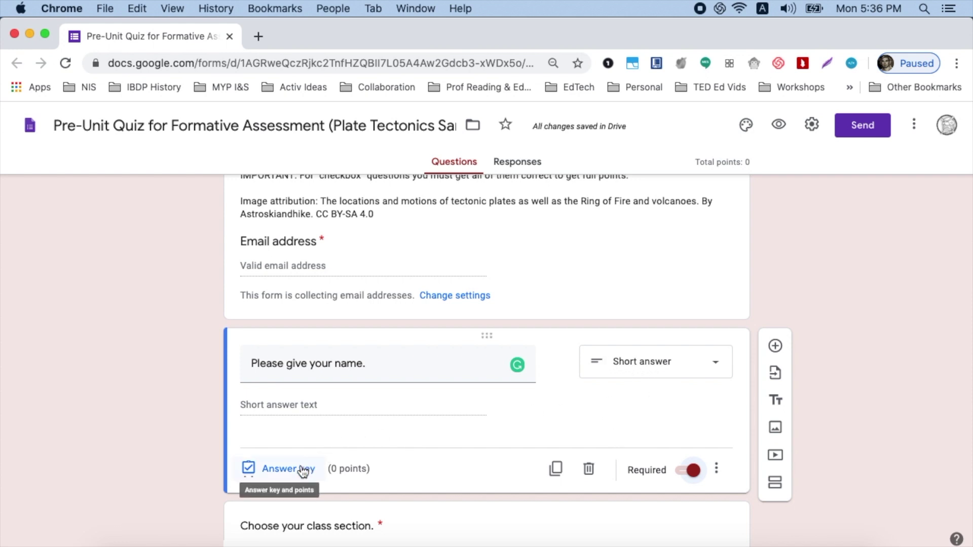
scroll(461, 455, down, 3)
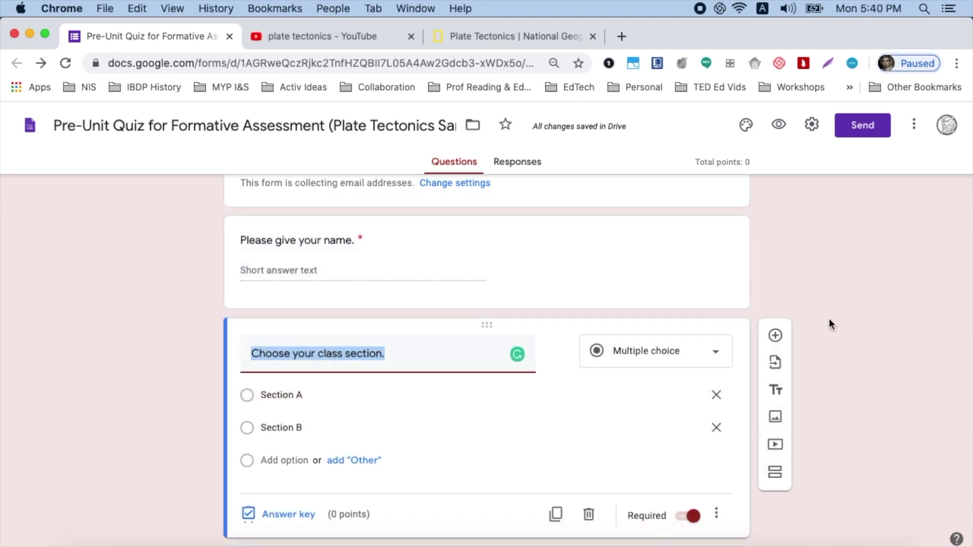
click(776, 337)
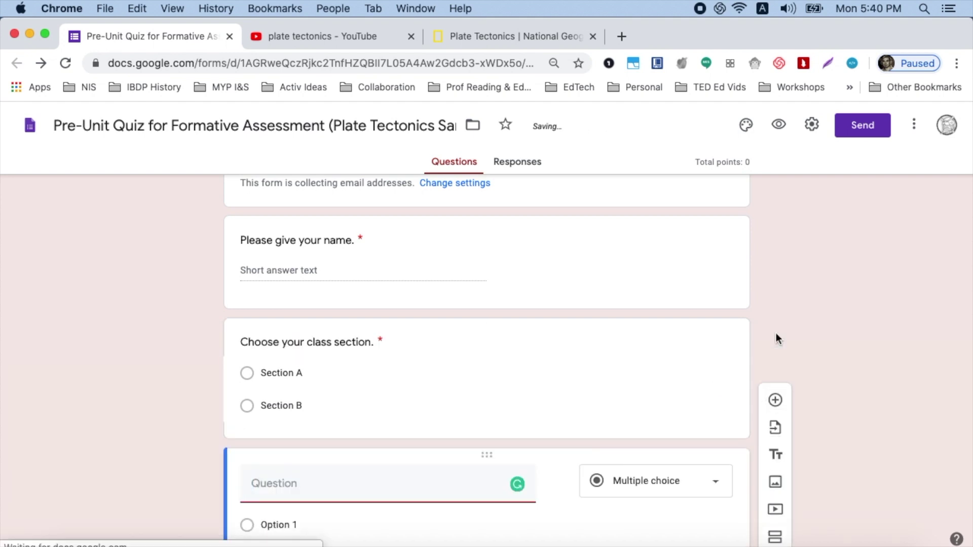
Paste question 1 'Where is the world's most volcanically active region?' with four options, and make it required.
text(1. Where is the world’s most volcanically active region?)
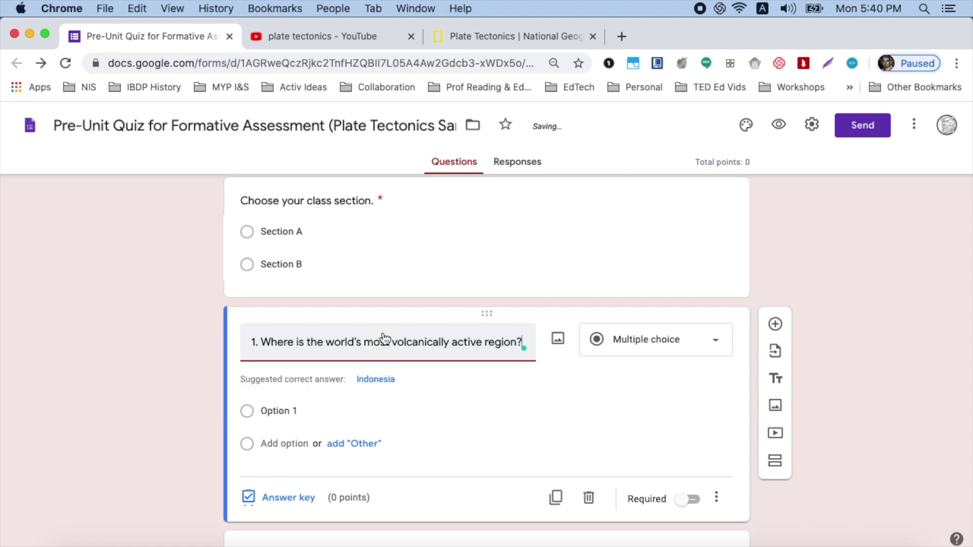
click(534, 411)
text(The Pacific Ocean The Pacific Rim of Fire/Pacific Ring of Fire Asia South America)
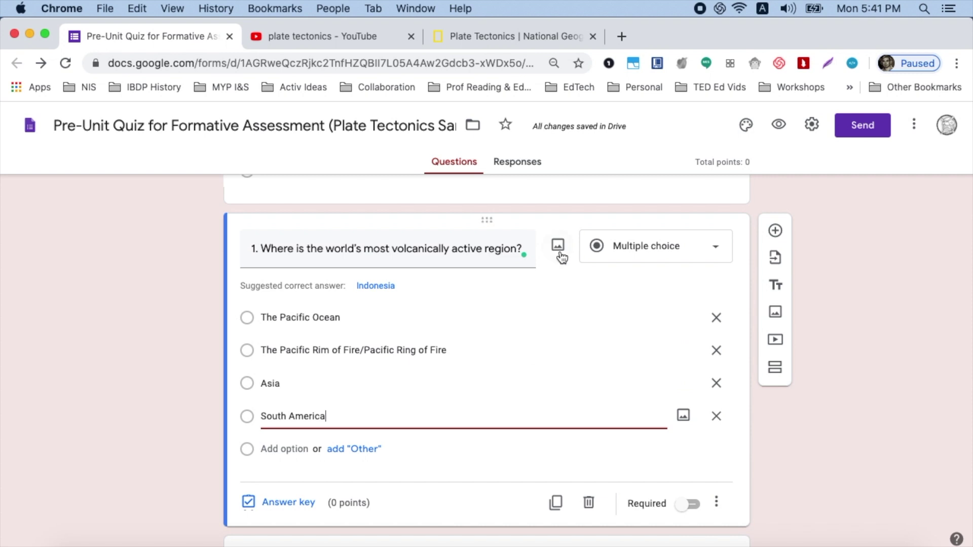
click(693, 505)
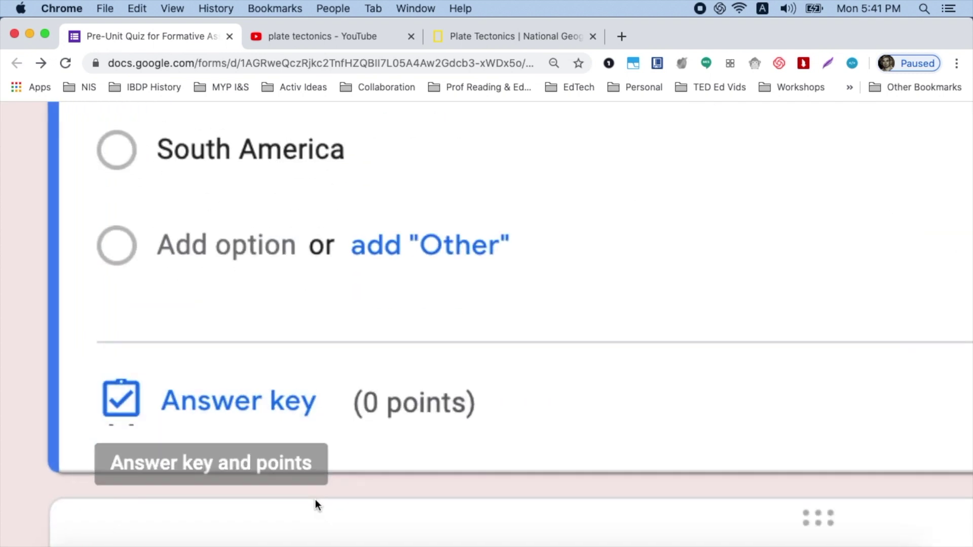
In the answer key, mark 'The Pacific Rim of Fire/Pacific Ring of Fire' correct and set points to 0.
click(286, 505)
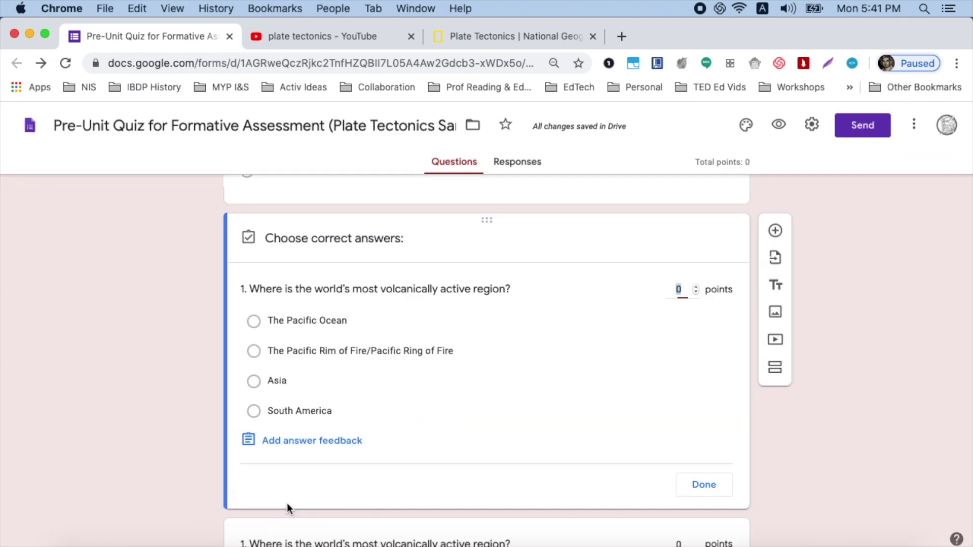
click(328, 357)
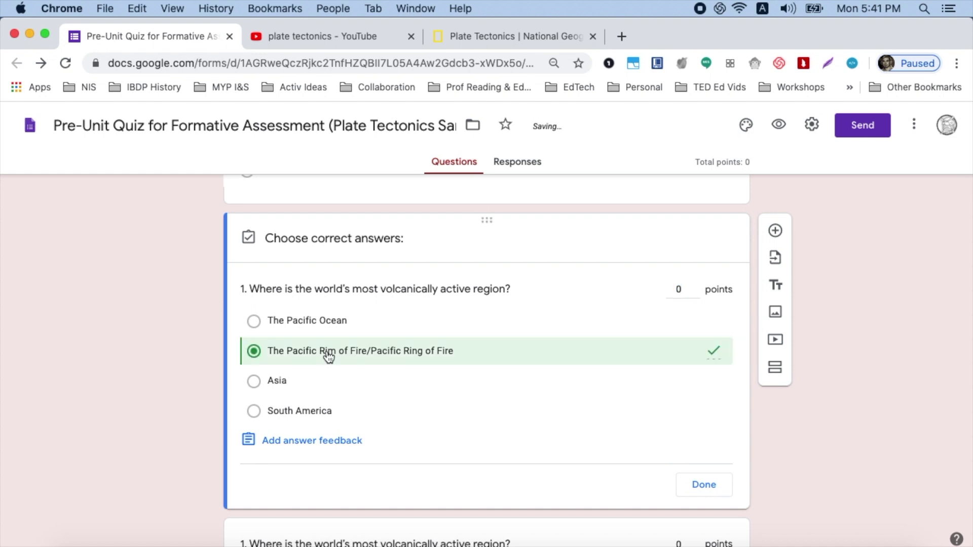
click(489, 325)
click(517, 321)
click(695, 292)
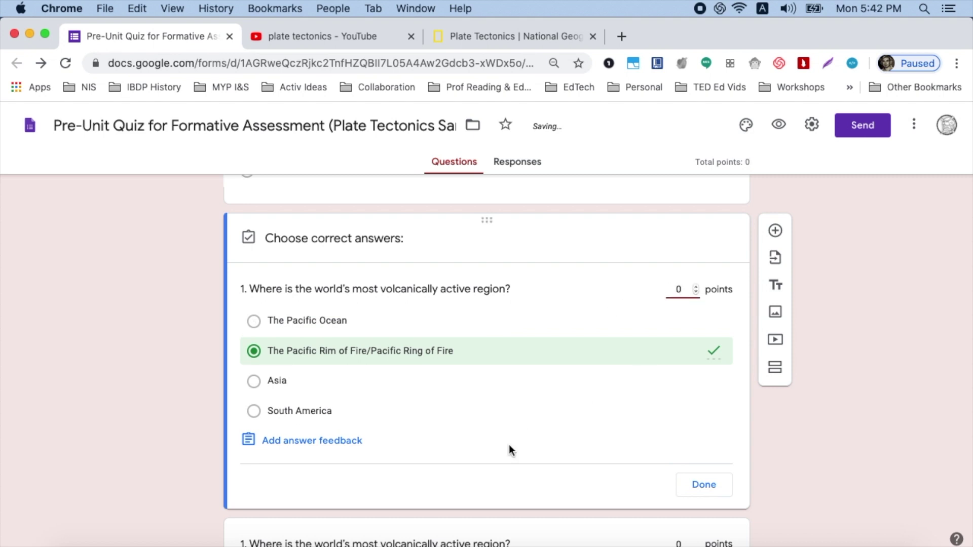
click(350, 445)
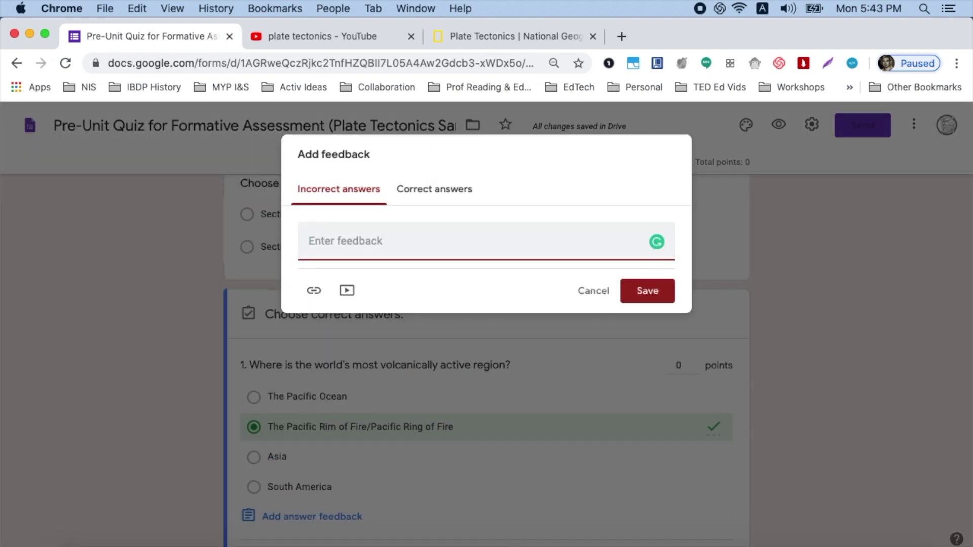
Write the 'Whoops!' incorrect-answer feedback and paste the explanation as correct-answer feedback.
text(Whoops)
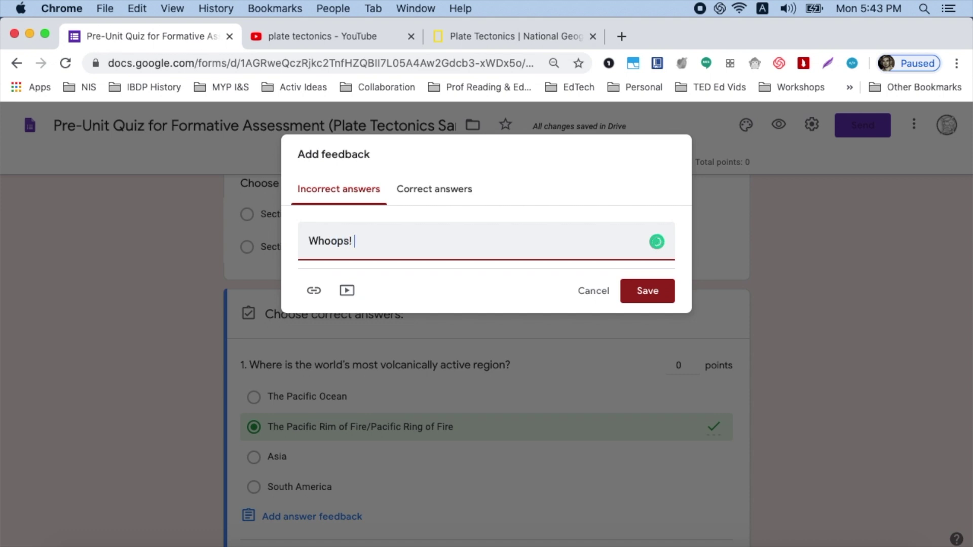
text(!)
text(That's correct! The Pacific Rim of Fire is the most tectonically active place on earth because the plates are moving towards each other in many different areas. Plates in the Atlantic are moving apart.)
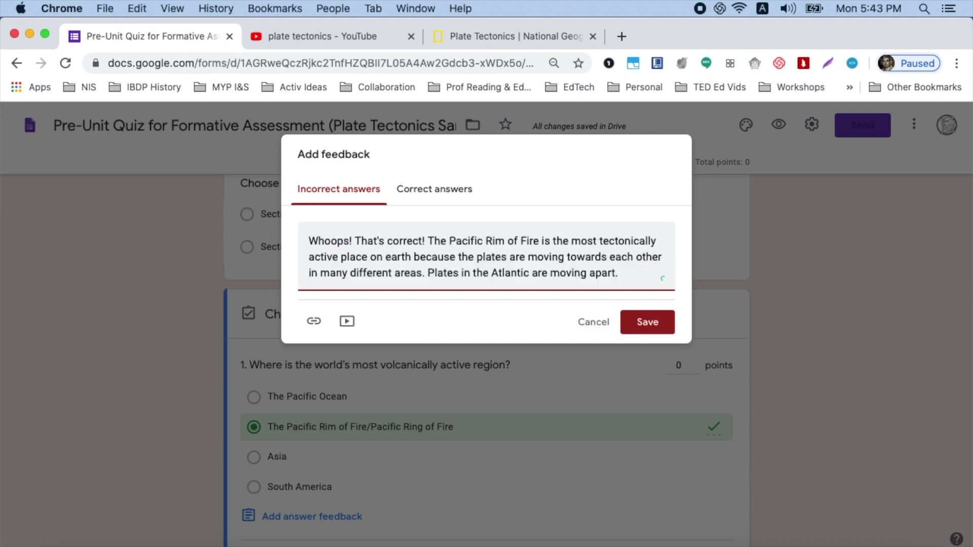
click(420, 193)
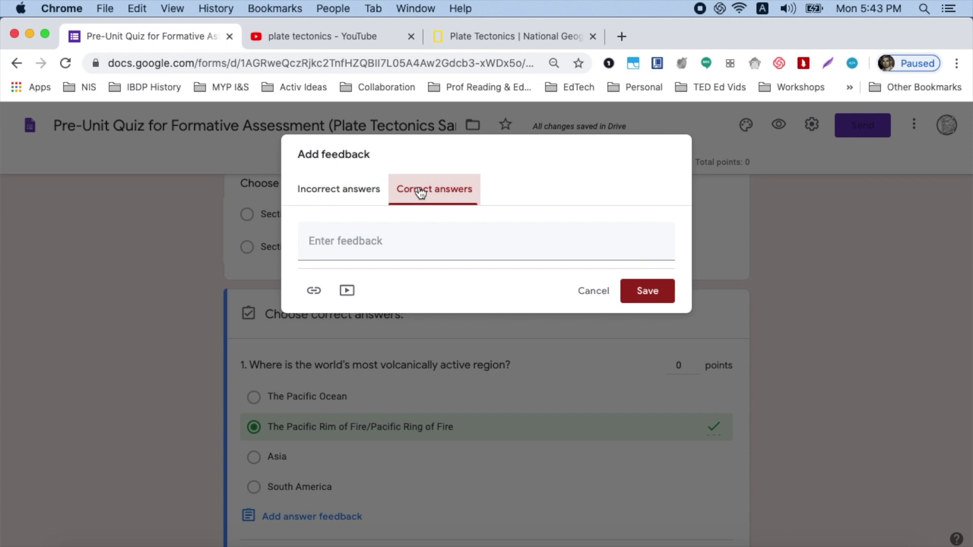
click(355, 242)
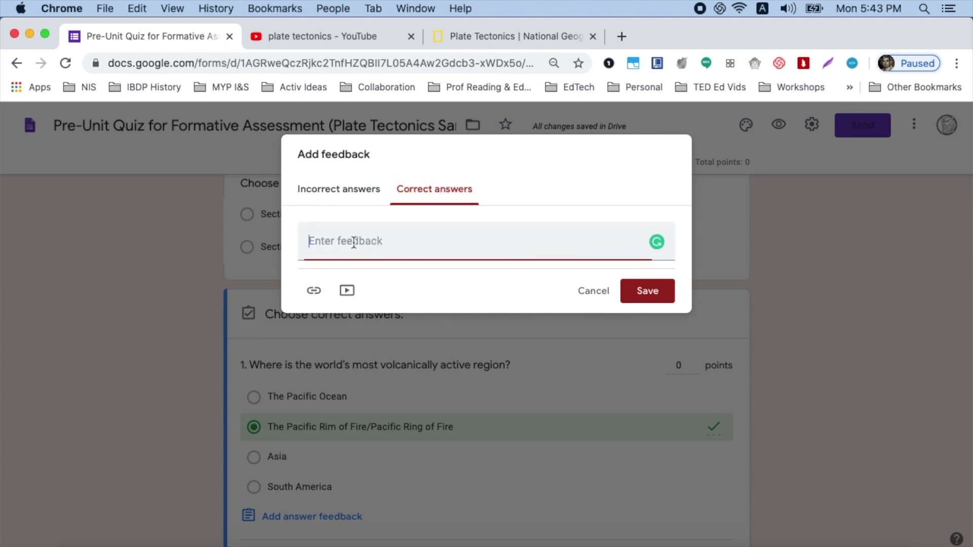
text(That's it's!)
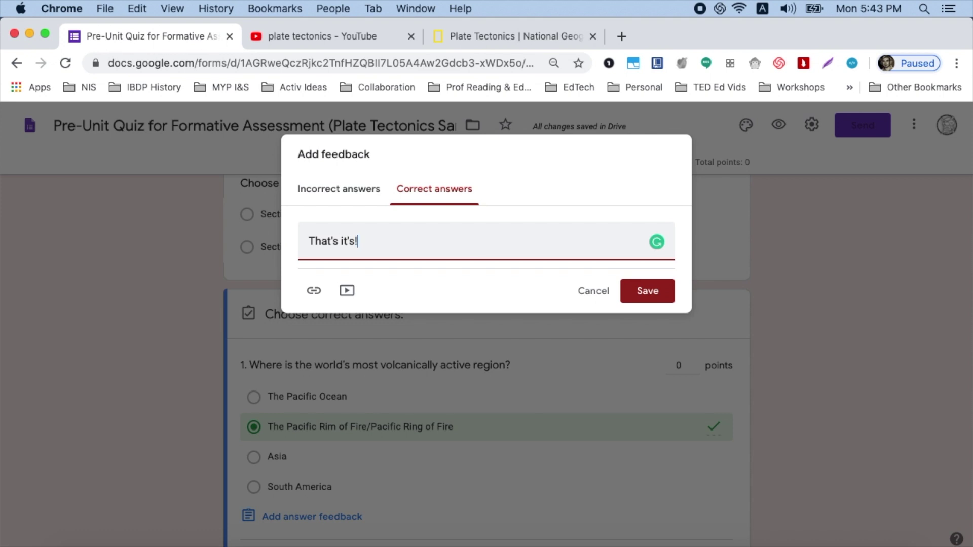
text(That's correct! The Pacific Rim of Fire is the most tectonically active place on earth because the plates are moving towards each other in many different areas. Plates in the Atlantic are moving apart.)
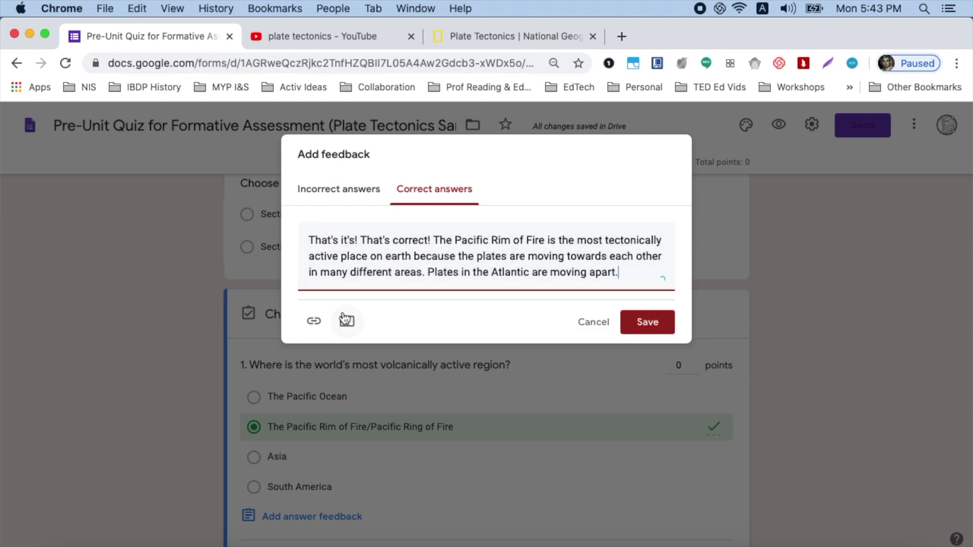
Attach the plate tectonics YouTube video to the correct-answer feedback using its copied web address.
click(371, 39)
click(333, 65)
key(super+c)
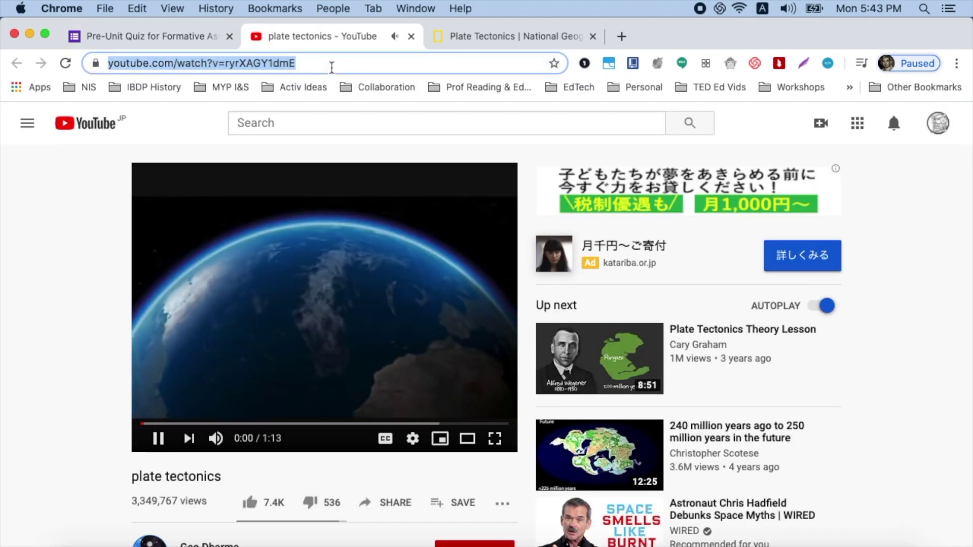
click(210, 38)
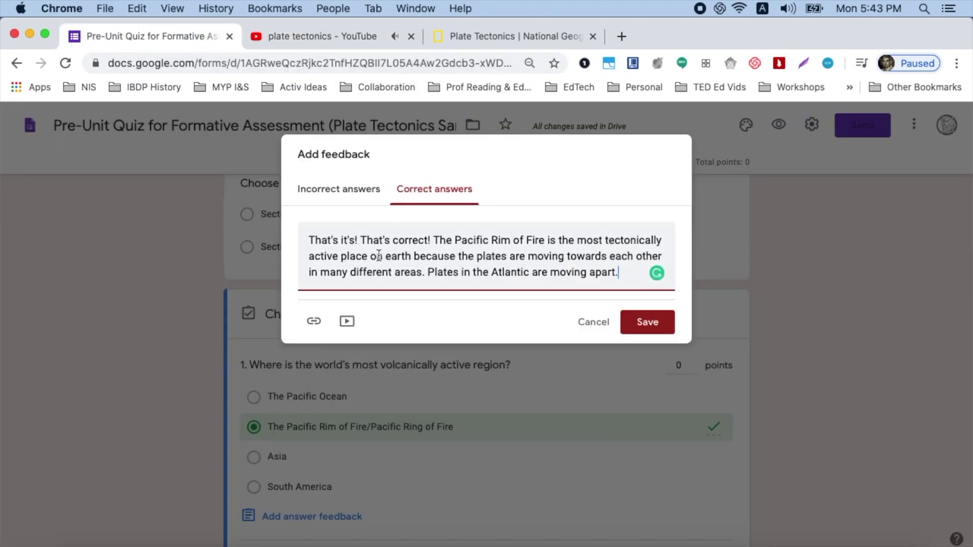
click(349, 323)
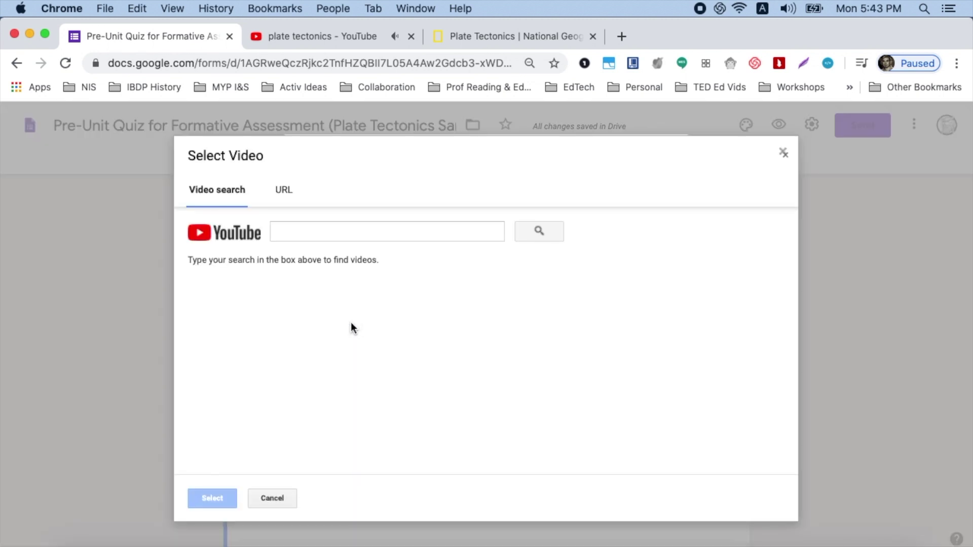
click(308, 230)
key(super+v)
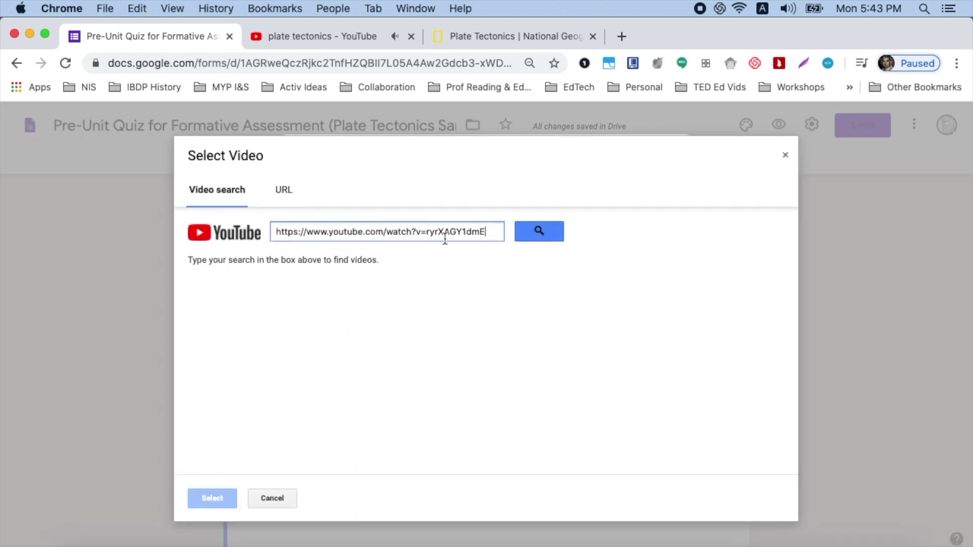
click(547, 231)
click(426, 304)
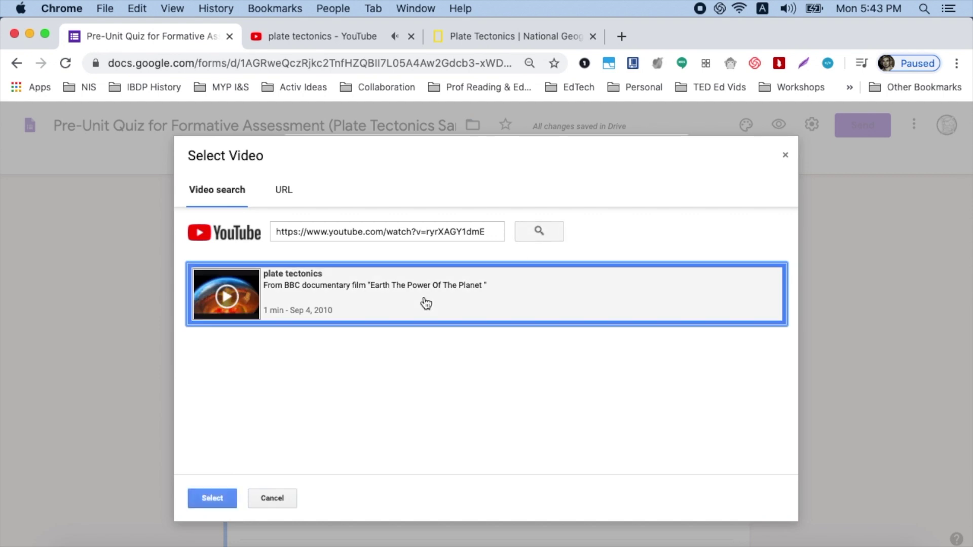
click(211, 502)
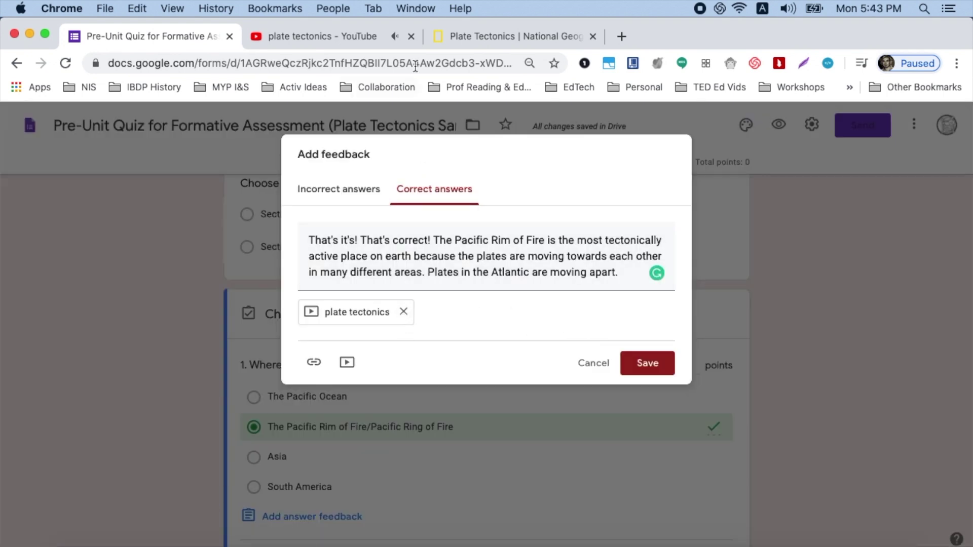
Add a 'Nat Geo' link to the National Geographic Plate Tectonics page and save the feedback.
click(454, 36)
click(339, 60)
key(super+c)
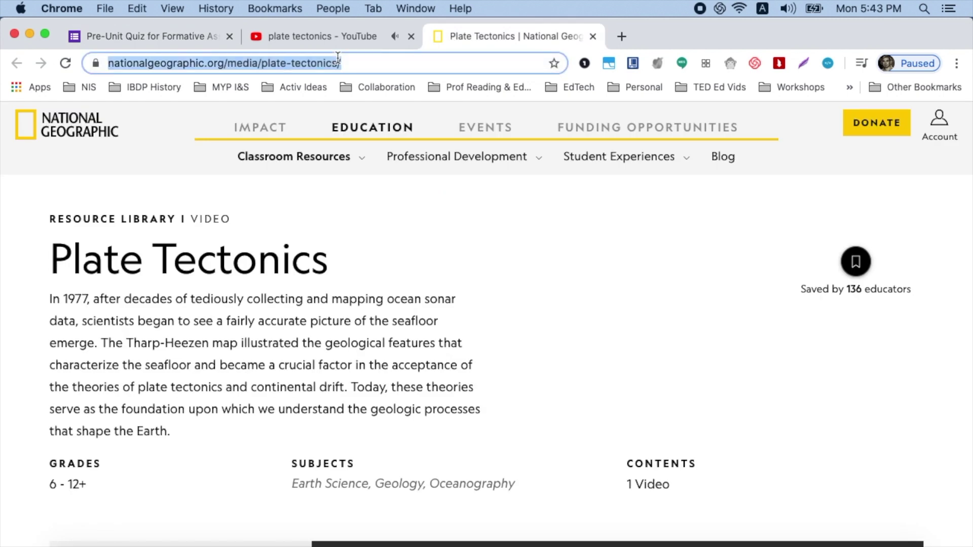
click(203, 37)
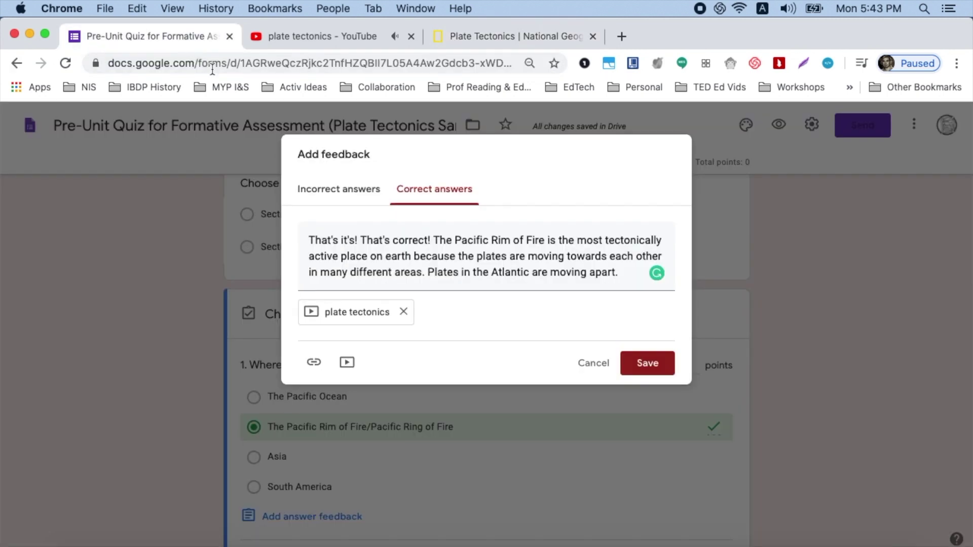
click(314, 365)
key(super+v)
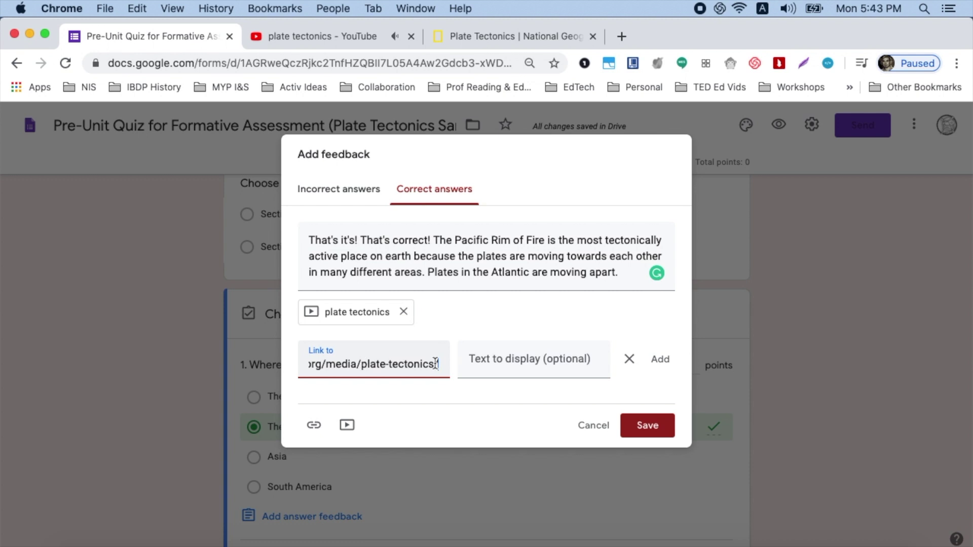
click(471, 359)
text(Nat Geo)
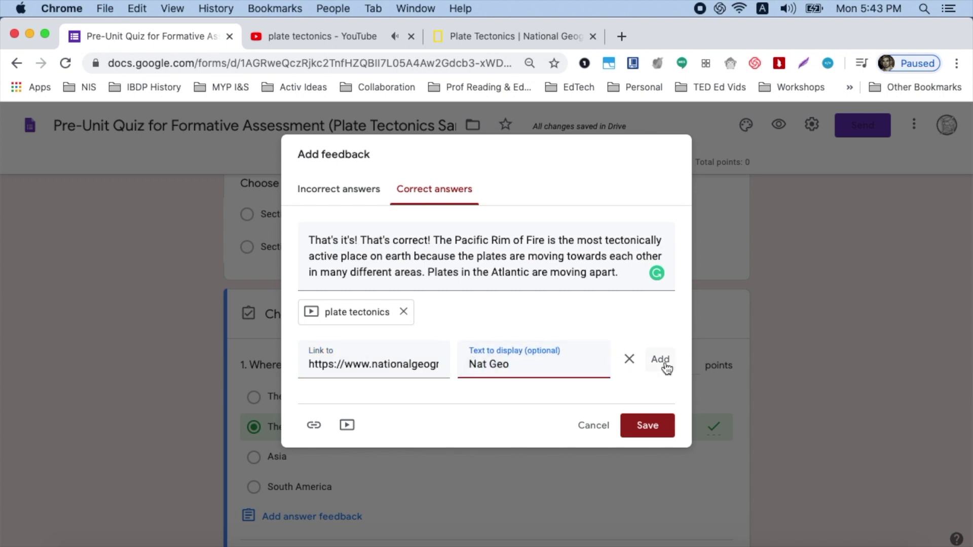
click(660, 359)
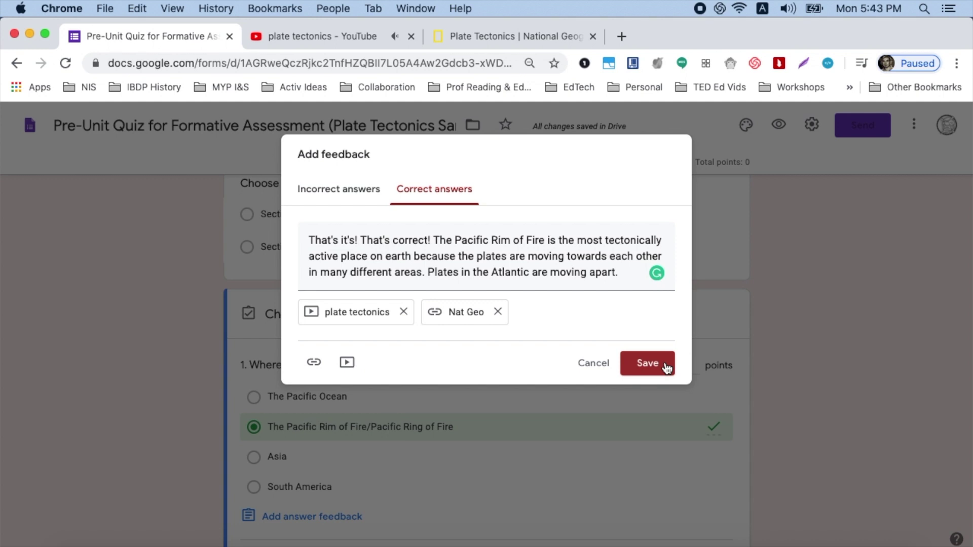
click(666, 367)
scroll(592, 395, down, 4)
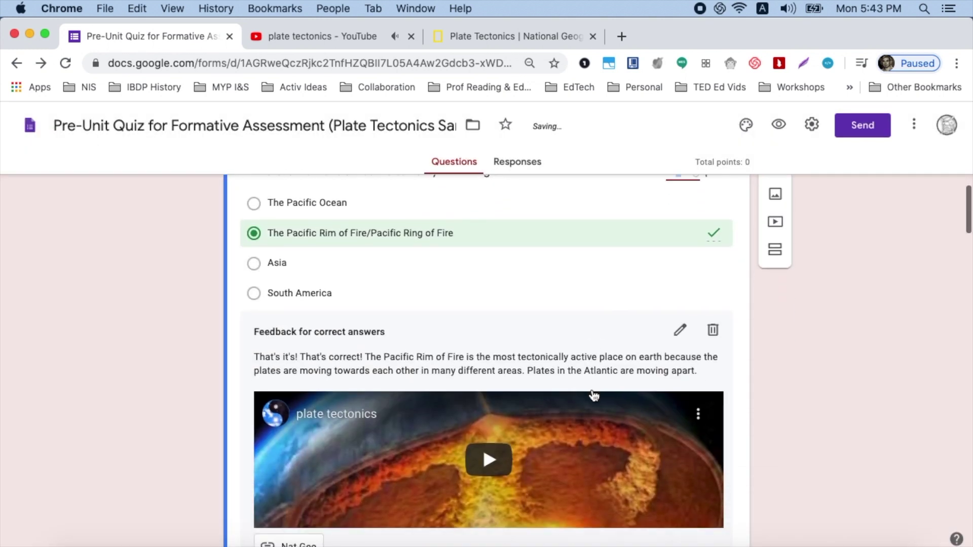
scroll(593, 394, down, 3)
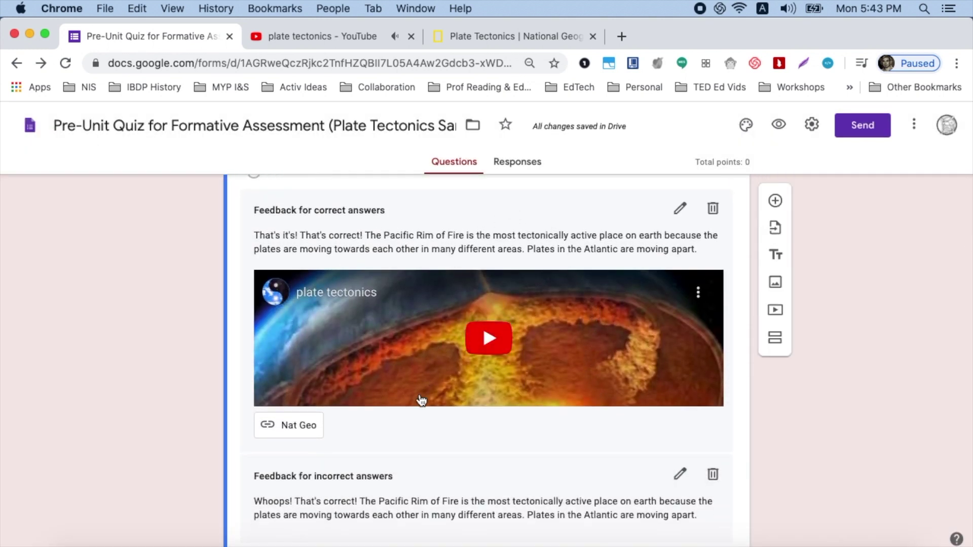
scroll(421, 401, down, 3)
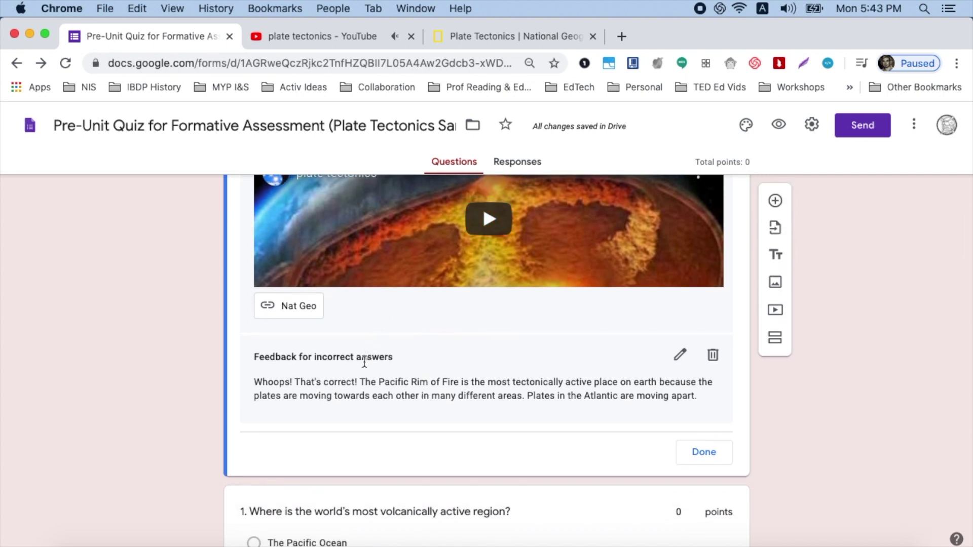
Add the National Geographic link to the incorrect-answer feedback and finish question 1's answer key.
click(680, 357)
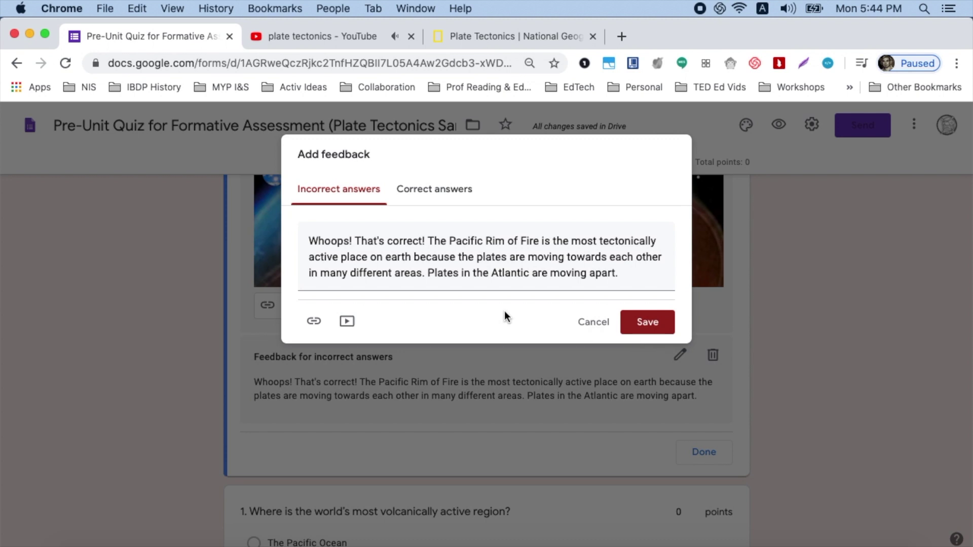
click(319, 322)
key(super+v)
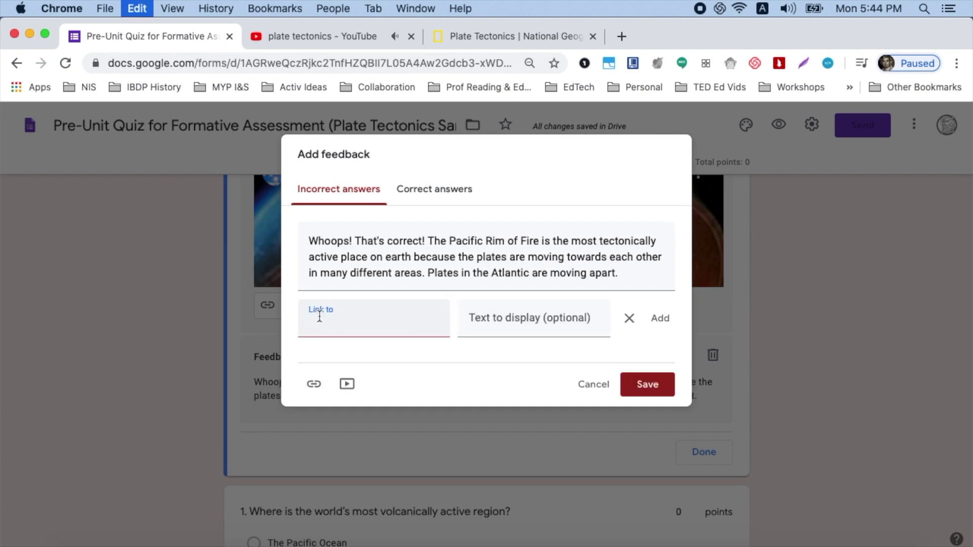
click(477, 313)
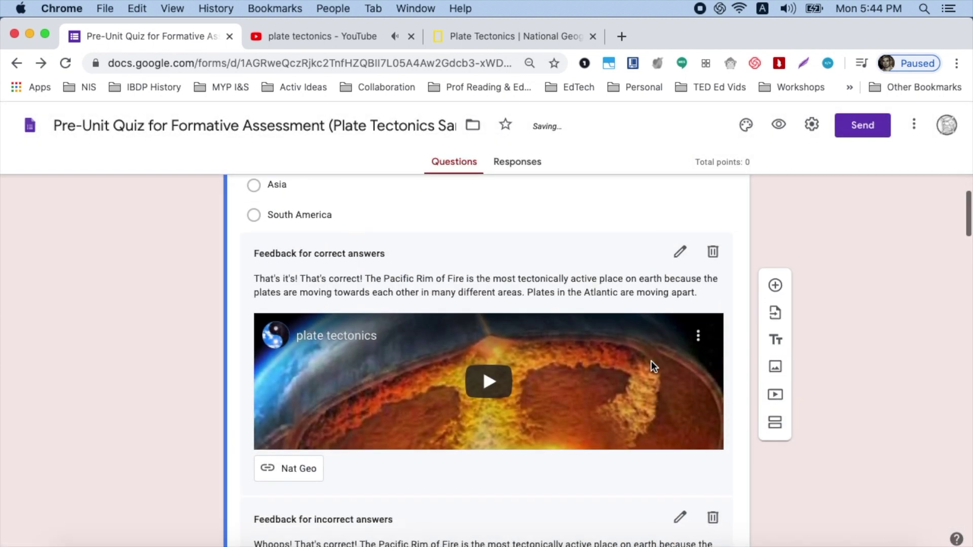
scroll(652, 361, down, 6)
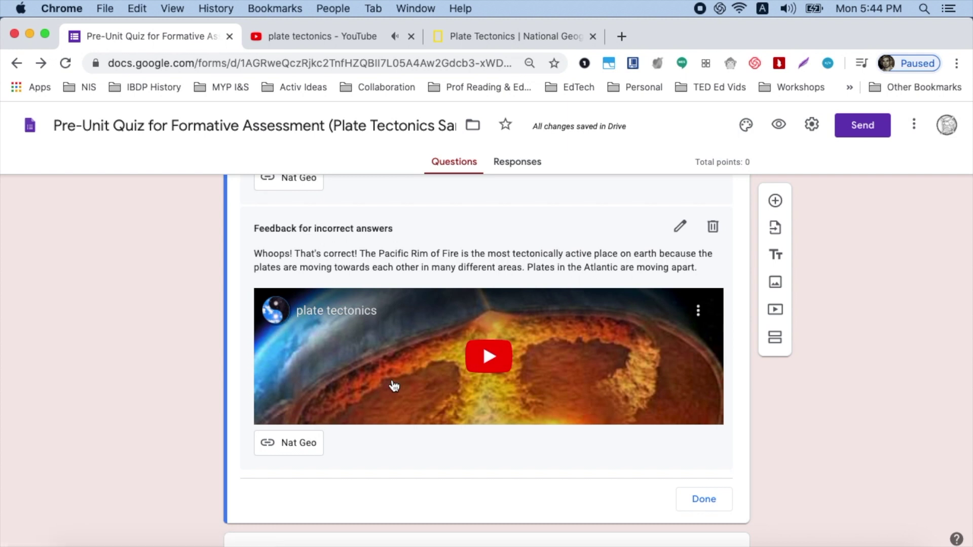
click(713, 510)
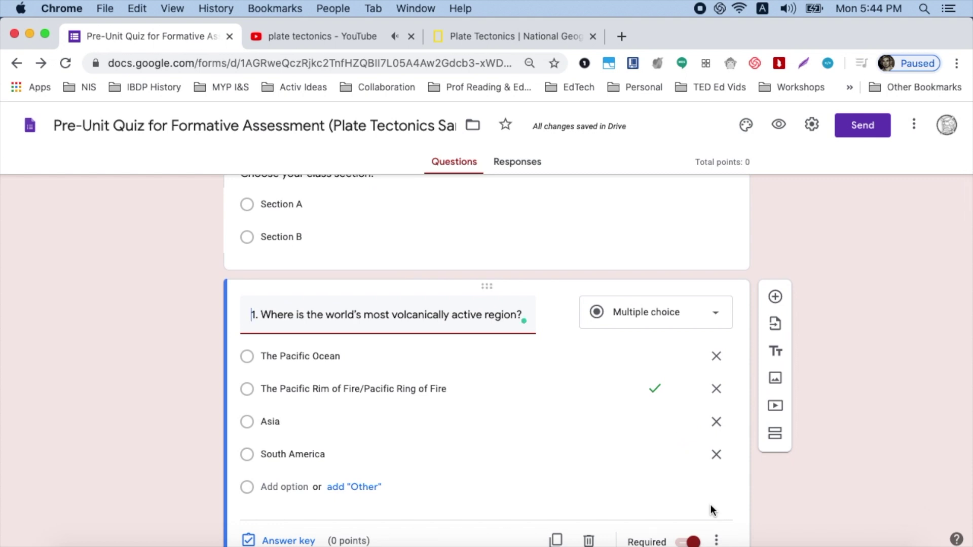
Look through the Send dialog's link, embed and email options, then close it and open the More menu.
click(865, 132)
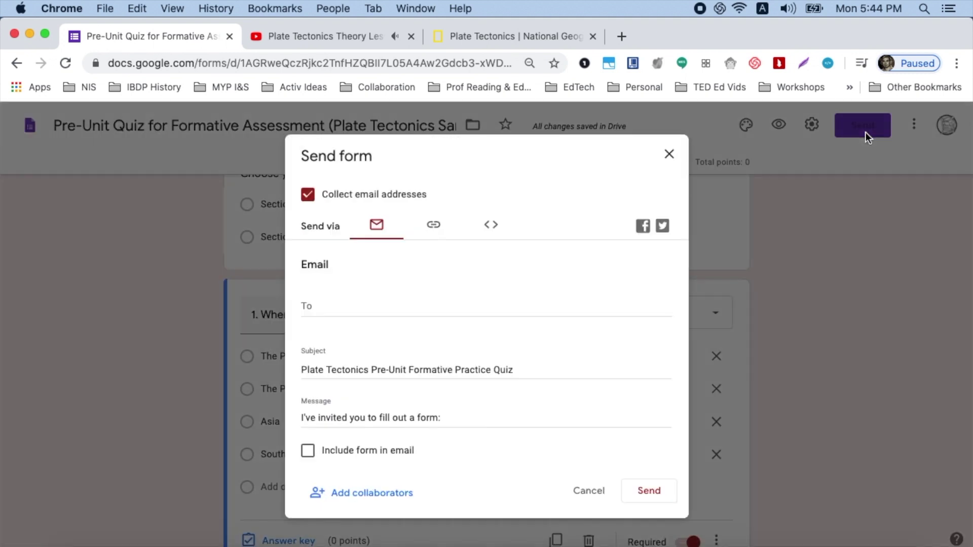
click(434, 225)
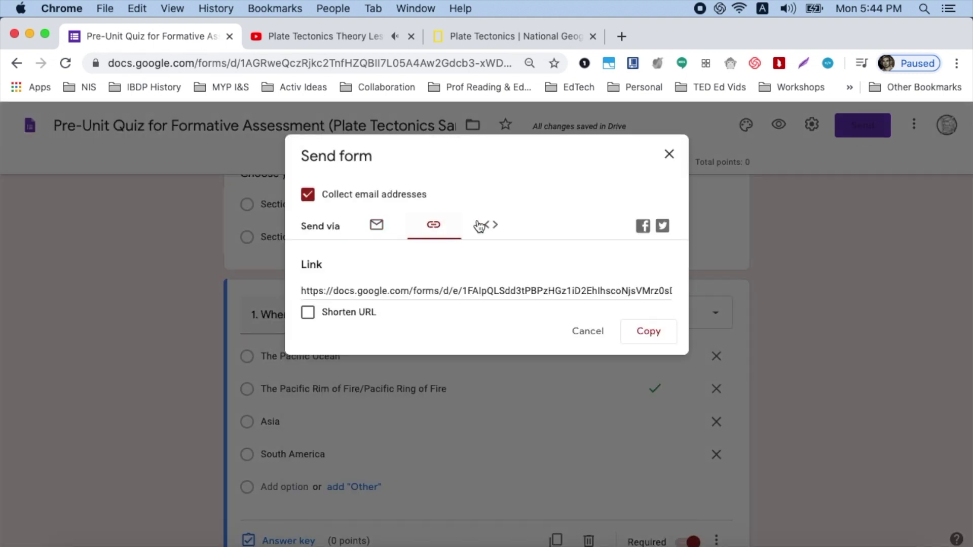
click(488, 228)
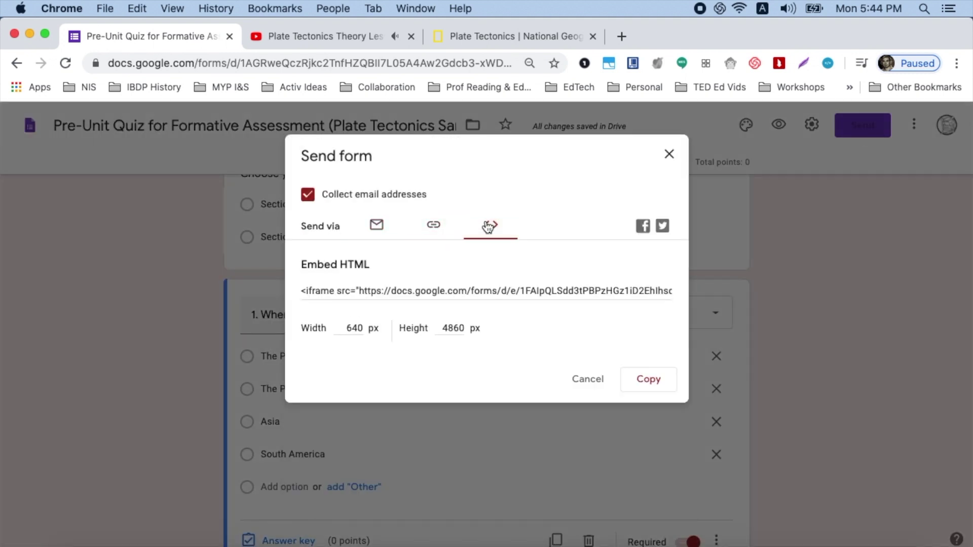
click(433, 224)
click(376, 226)
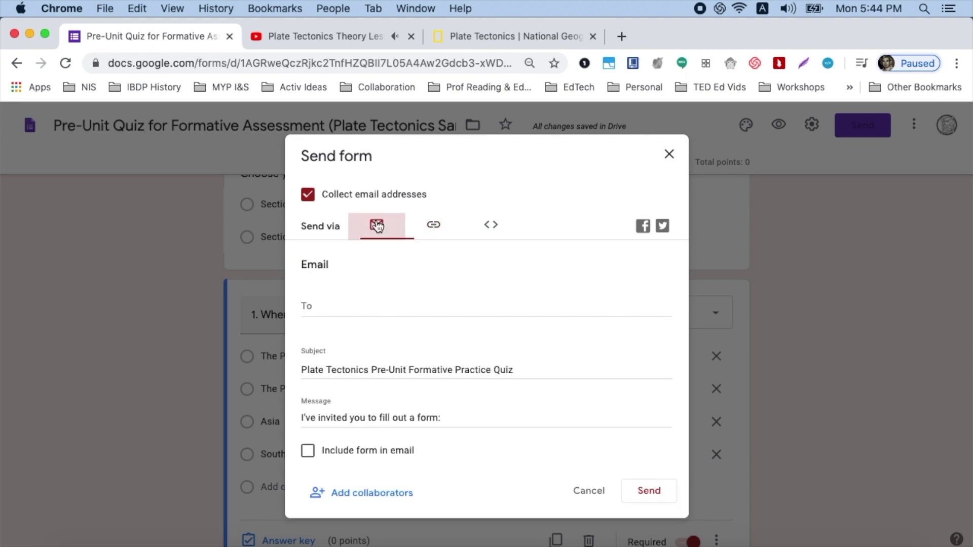
click(878, 175)
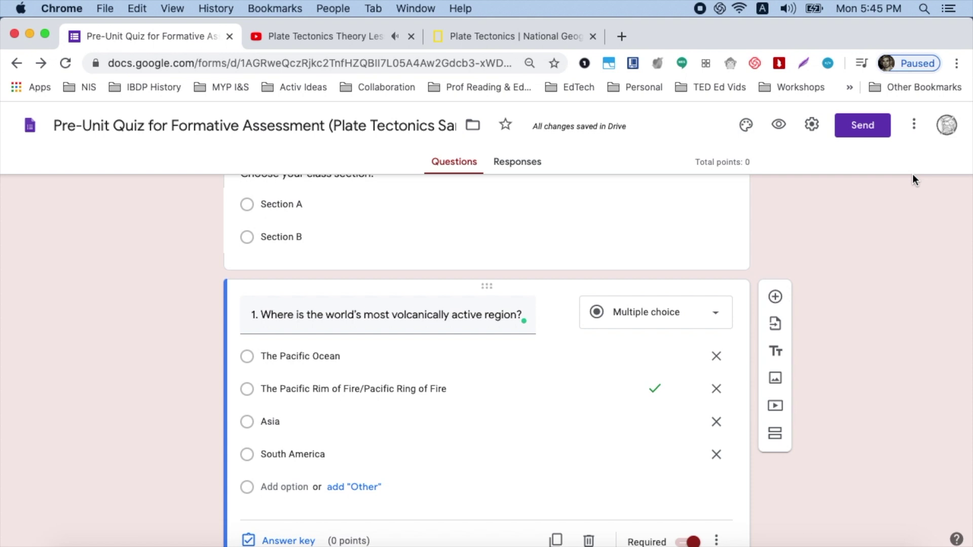
click(916, 134)
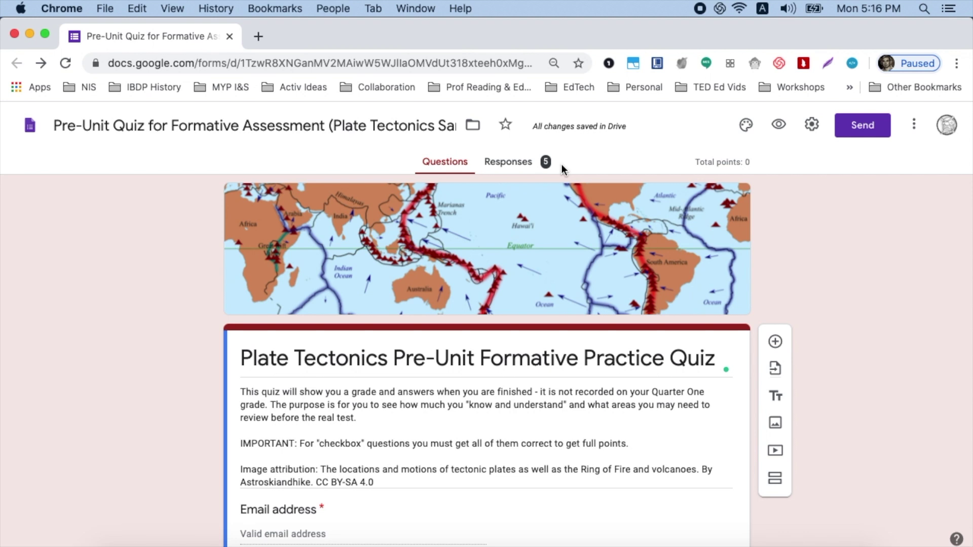
Show the Responses summary and scroll through its 5 responses, insights, missed questions and charts.
scroll(562, 164, up, 5)
scroll(563, 168, down, 5)
click(509, 163)
scroll(172, 364, down, 8)
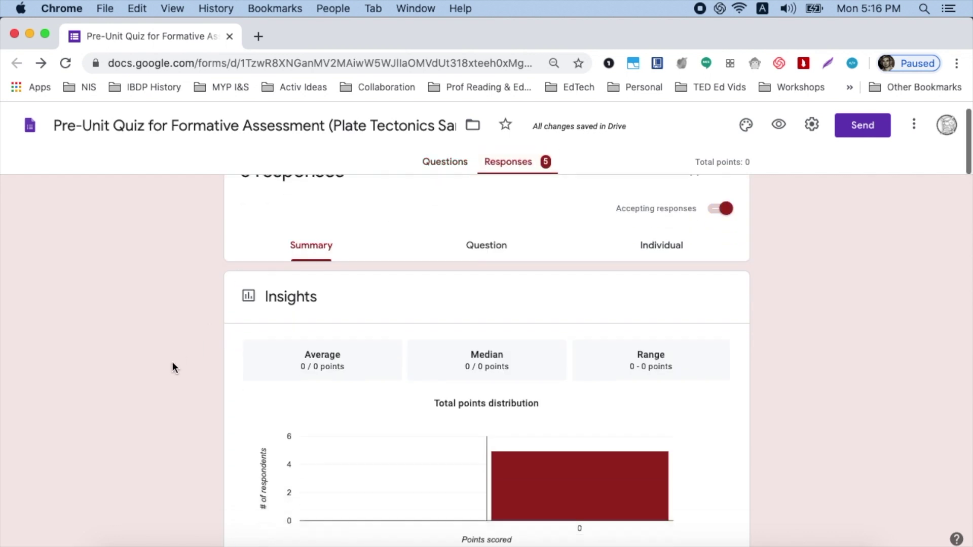
scroll(172, 363, down, 10)
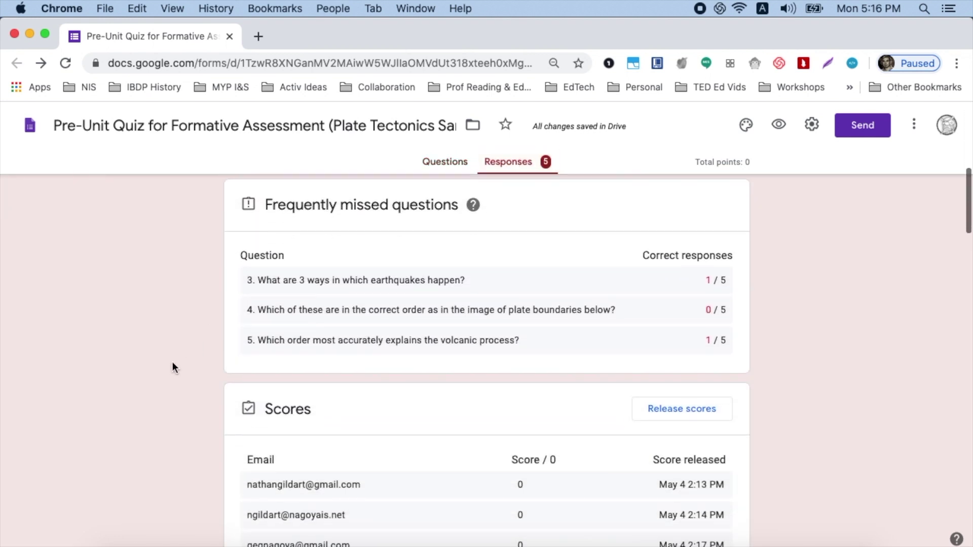
scroll(173, 367, down, 10)
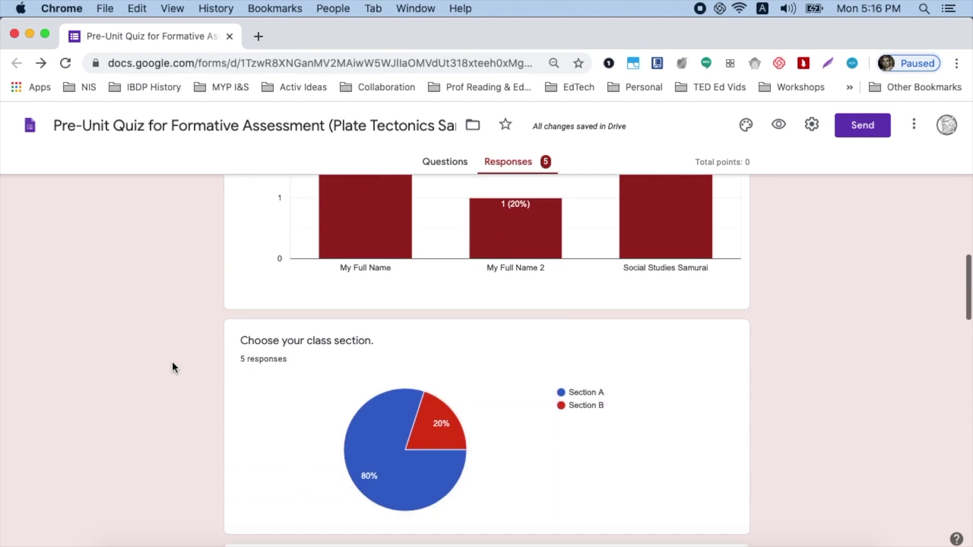
scroll(172, 367, down, 10)
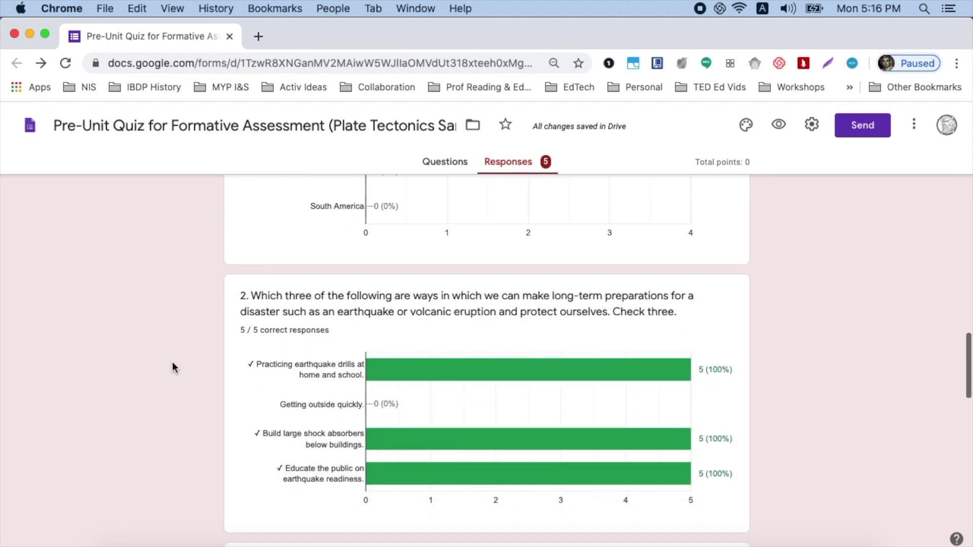
scroll(172, 363, down, 5)
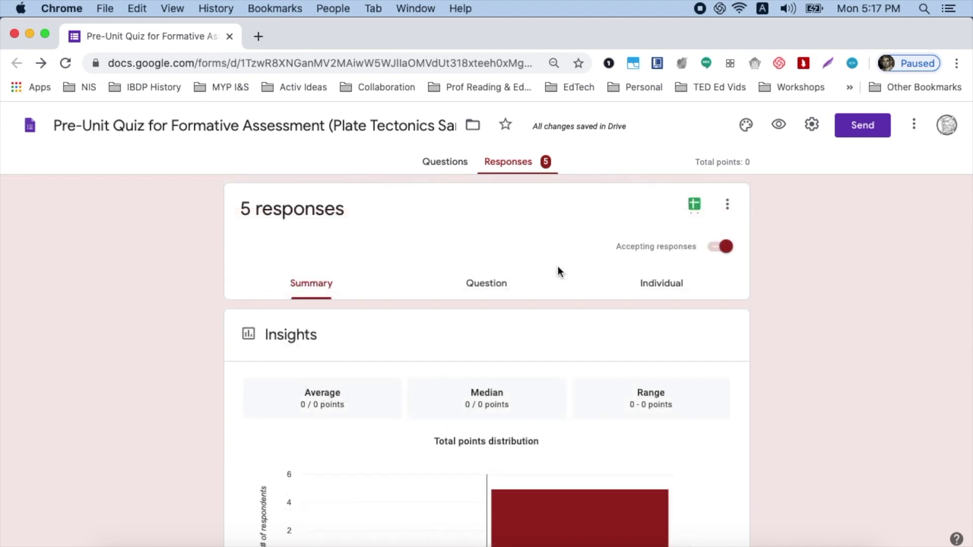
Switch to the per-question view and step forward to the volcanic-region question's answers.
click(482, 286)
scroll(482, 286, down, 3)
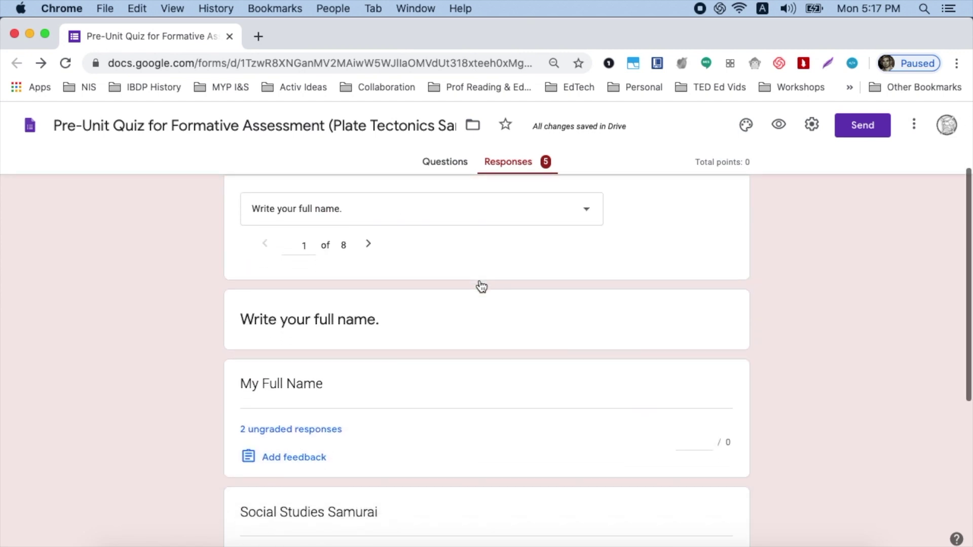
click(369, 241)
click(369, 241)
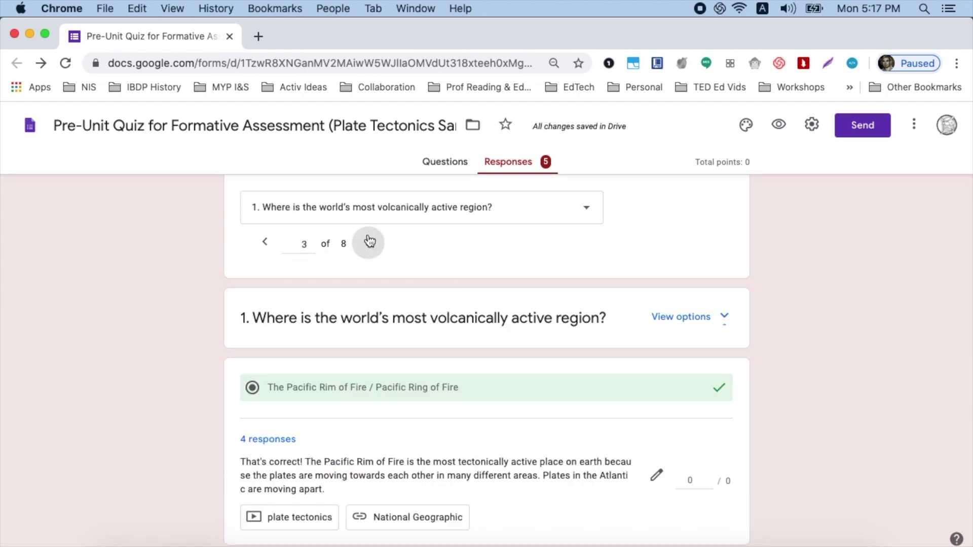
scroll(544, 428, down, 1)
scroll(545, 430, down, 3)
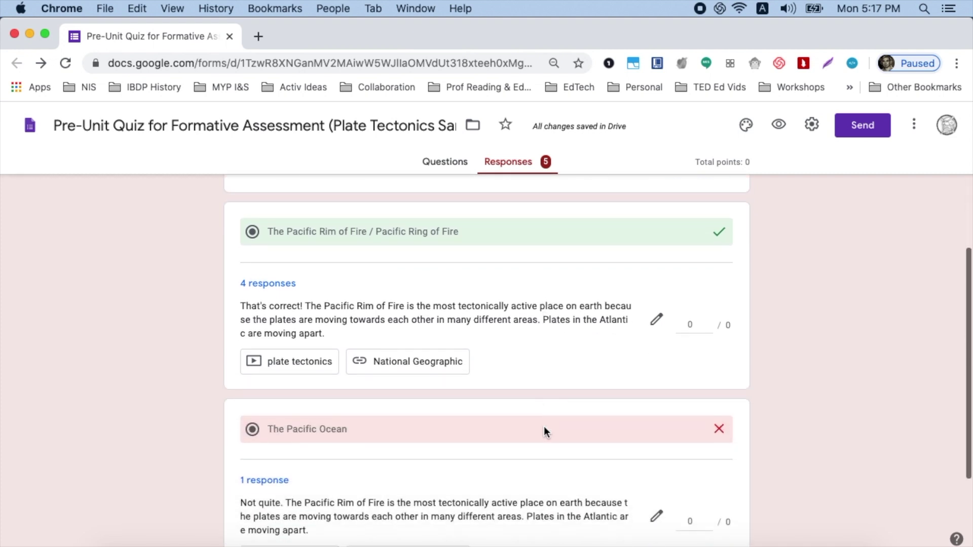
scroll(543, 427, down, 3)
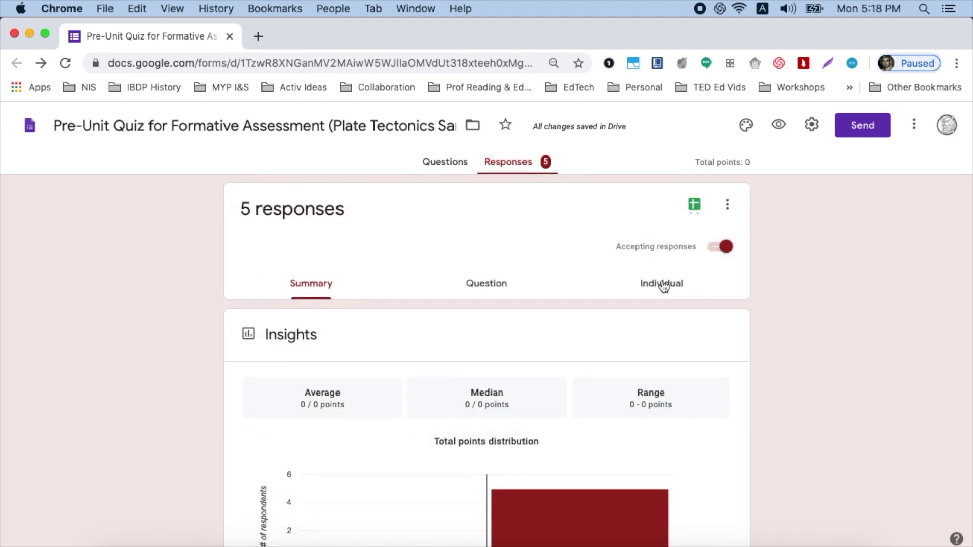
Switch to the Individual view and show respondent 2 of 5's submission.
click(663, 284)
click(422, 337)
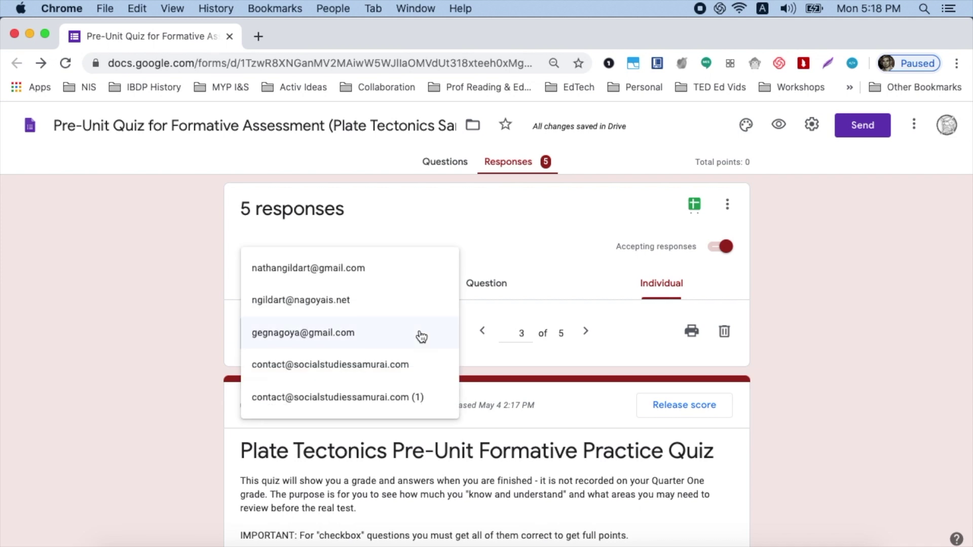
click(348, 299)
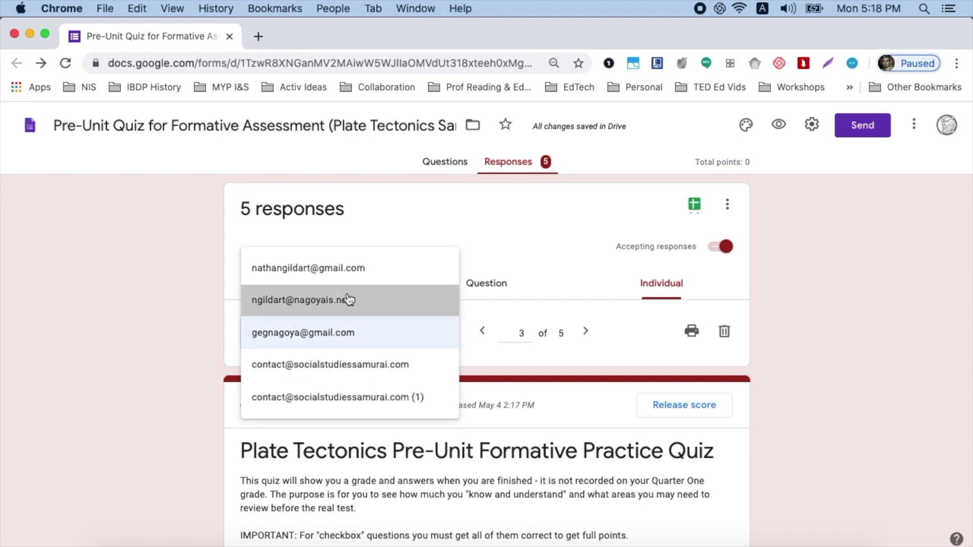
scroll(798, 423, down, 3)
scroll(798, 420, down, 10)
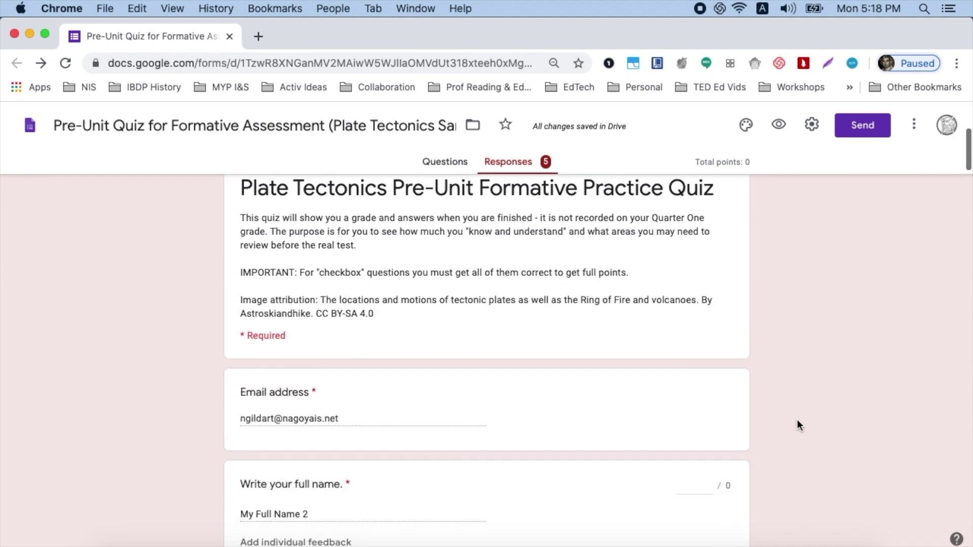
scroll(798, 421, down, 11)
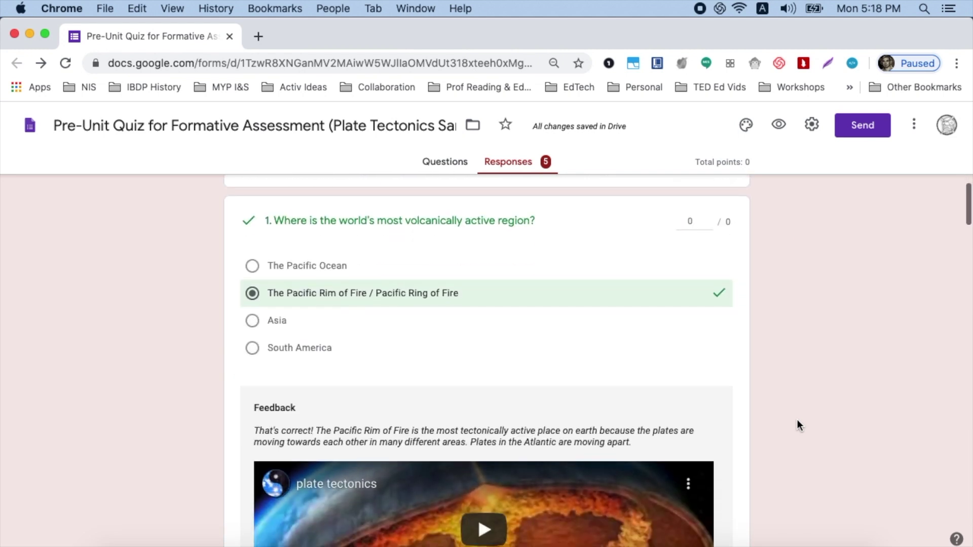
scroll(798, 424, down, 12)
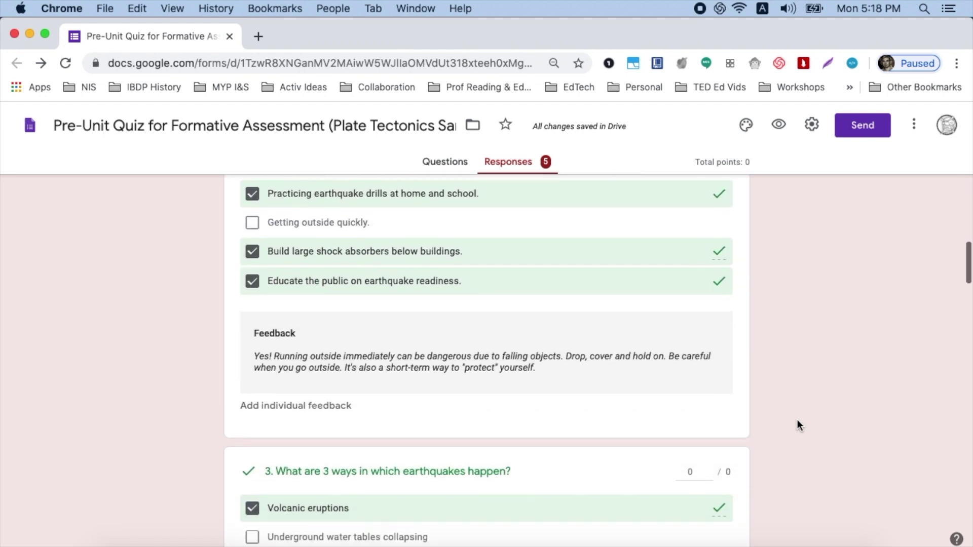
scroll(798, 419, down, 8)
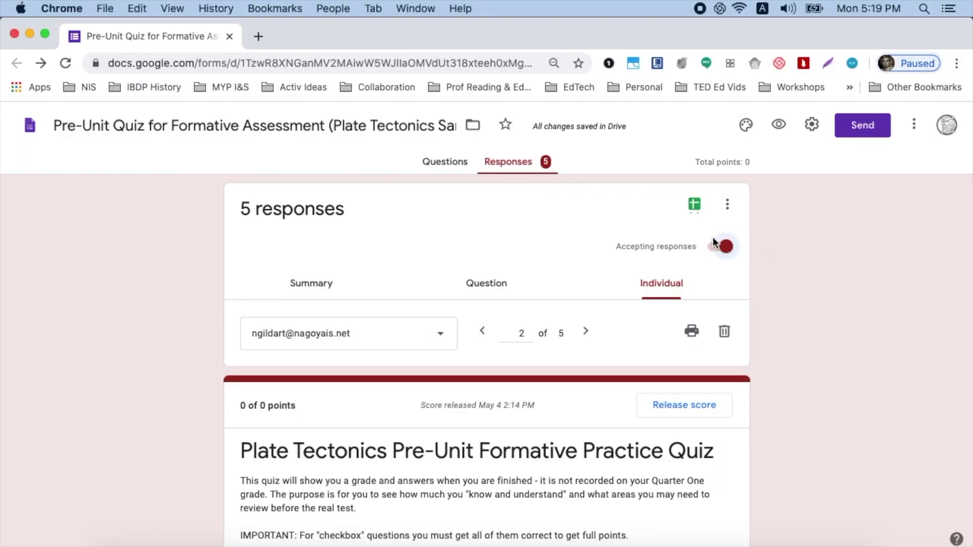
Turn off Accepting responses and create a new Google Sheets spreadsheet linked to the responses.
click(722, 247)
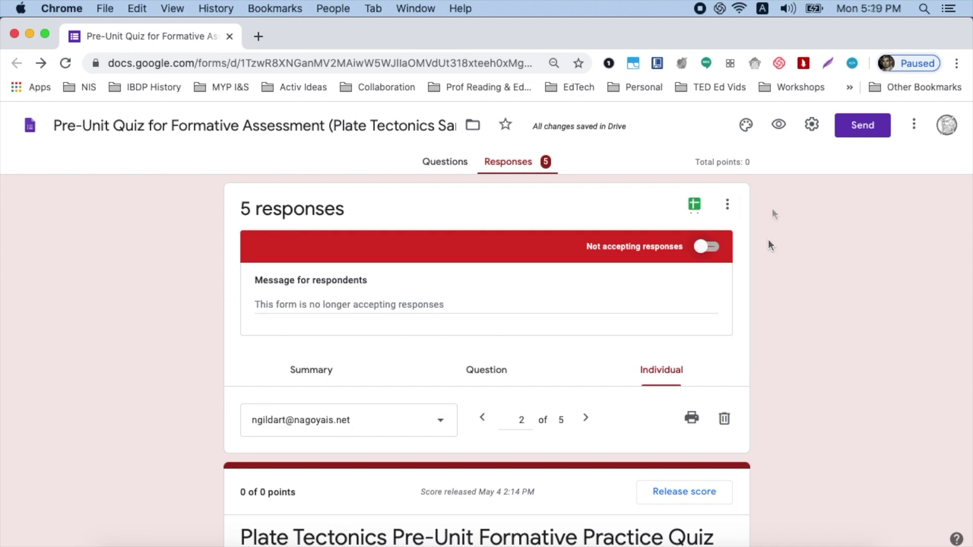
scroll(749, 206, up, 3)
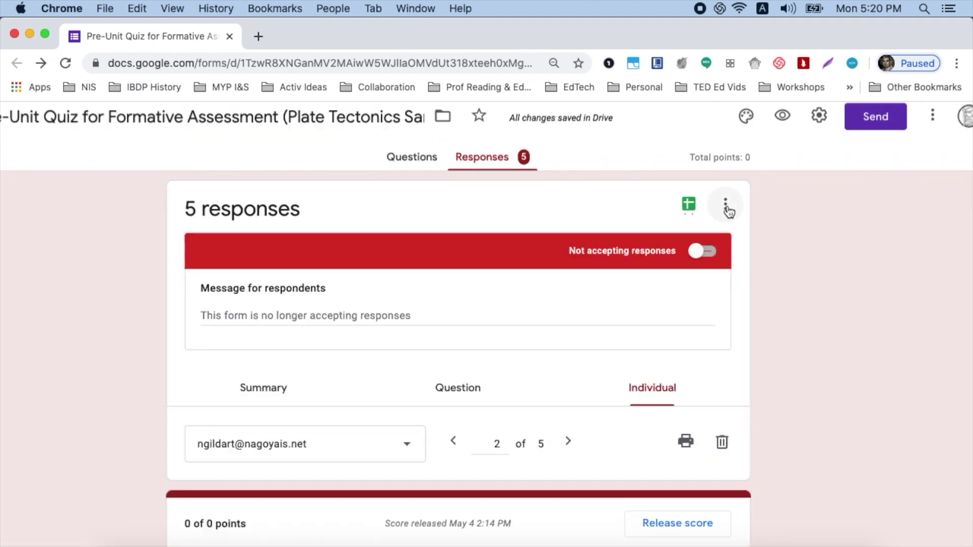
click(727, 205)
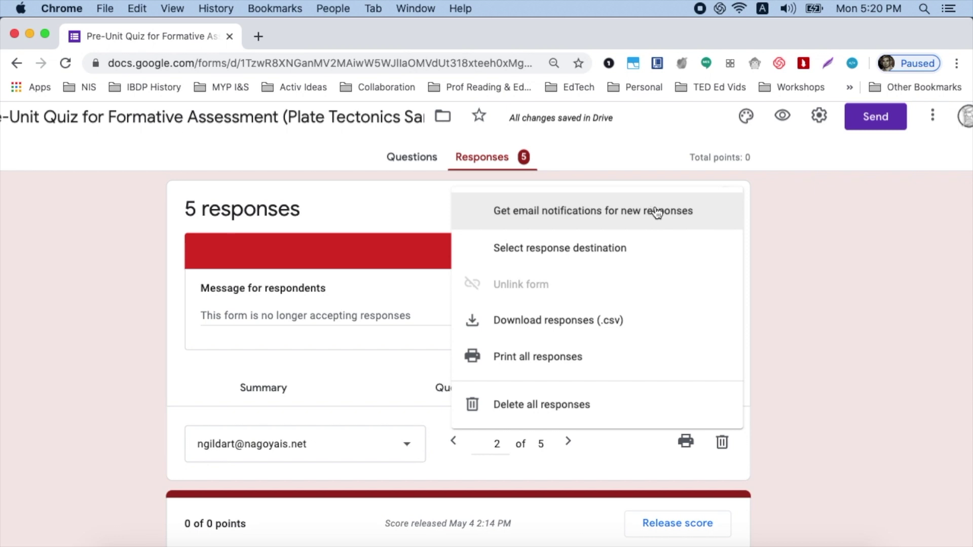
click(790, 248)
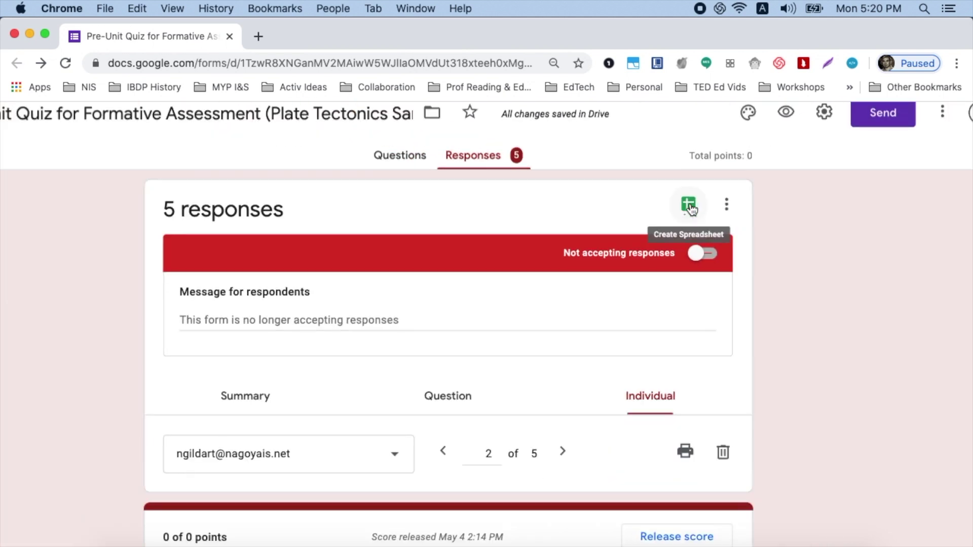
click(691, 207)
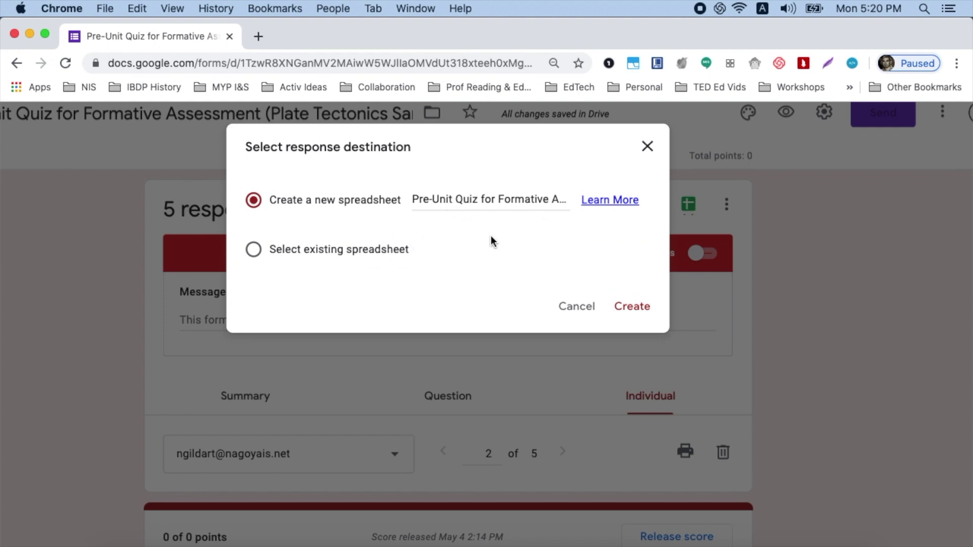
click(627, 306)
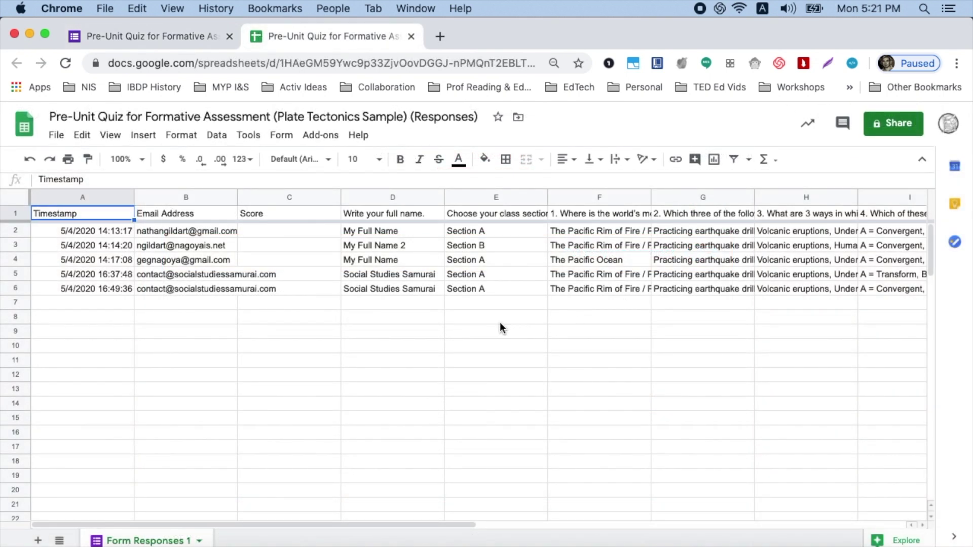
click(306, 231)
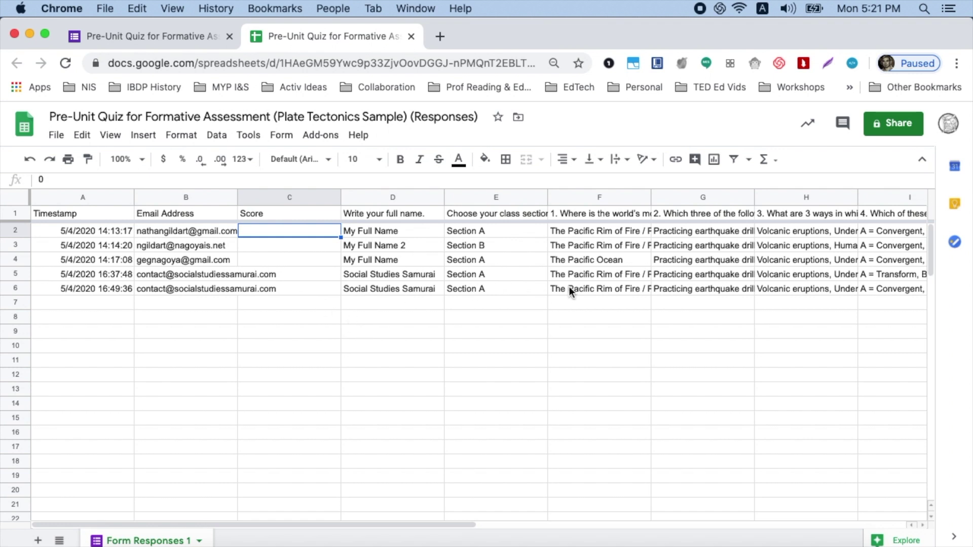
scroll(570, 290, right, 5)
scroll(569, 287, left, 5)
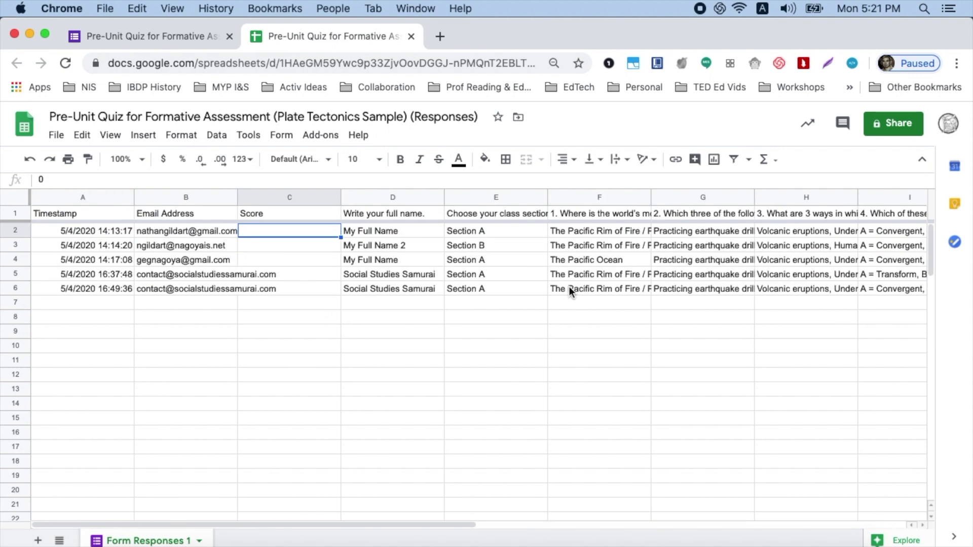